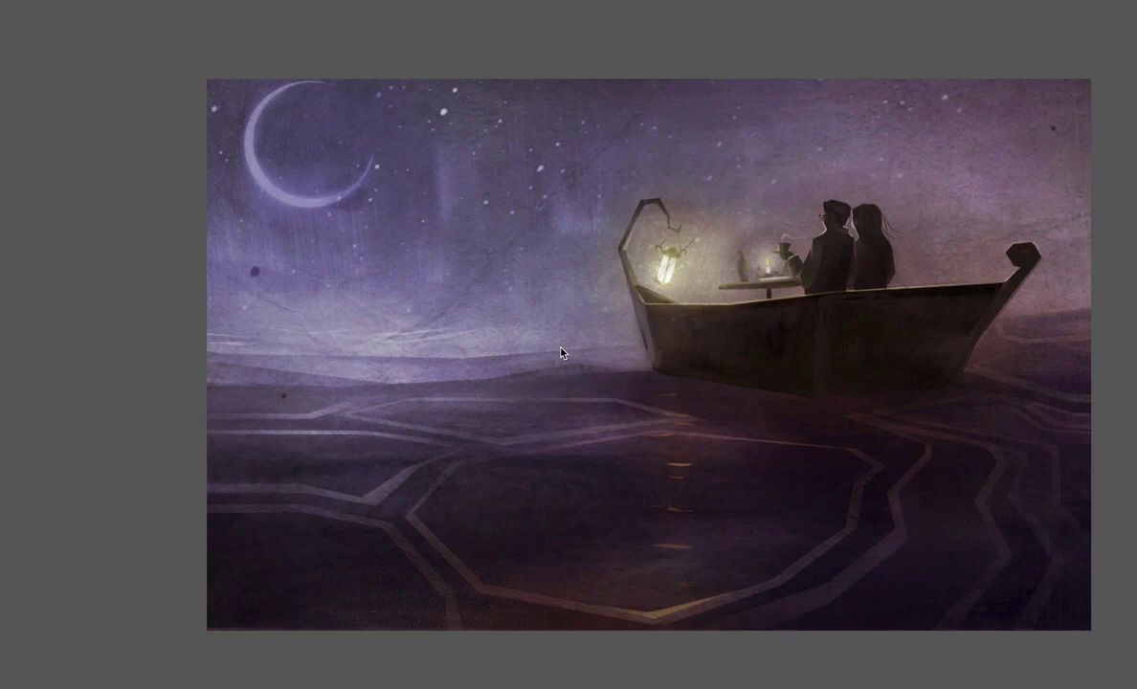
Bring up the palettes and paint a muted orange glow over the couple and boat with the Glow brush
key(Tab)
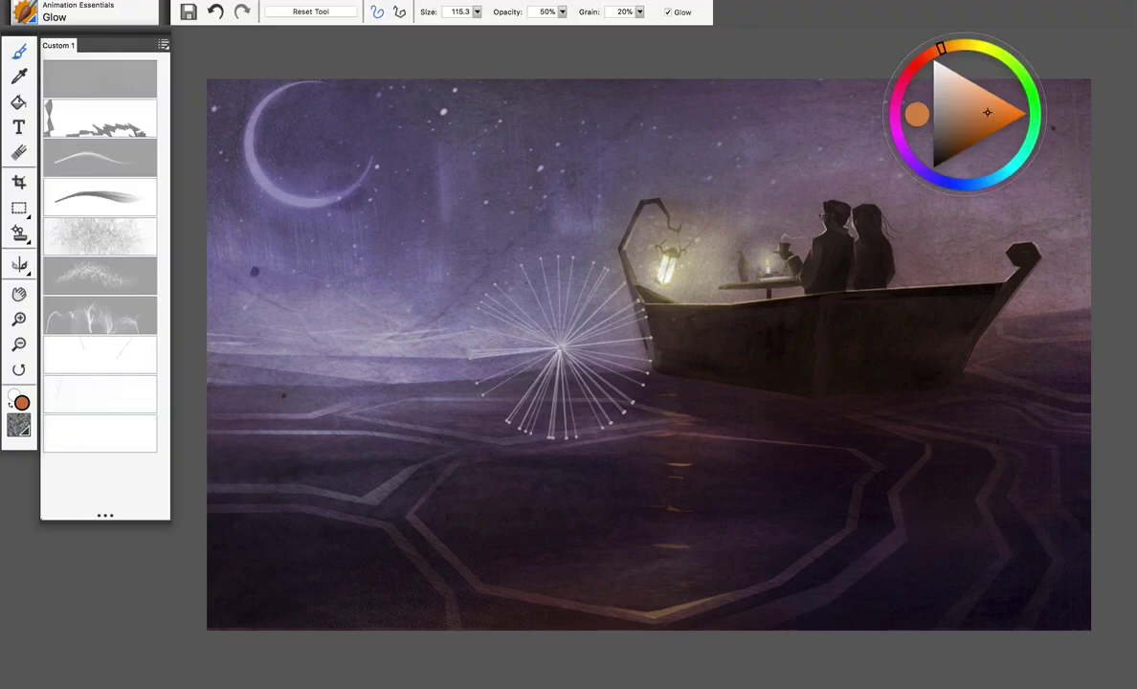
click(120, 75)
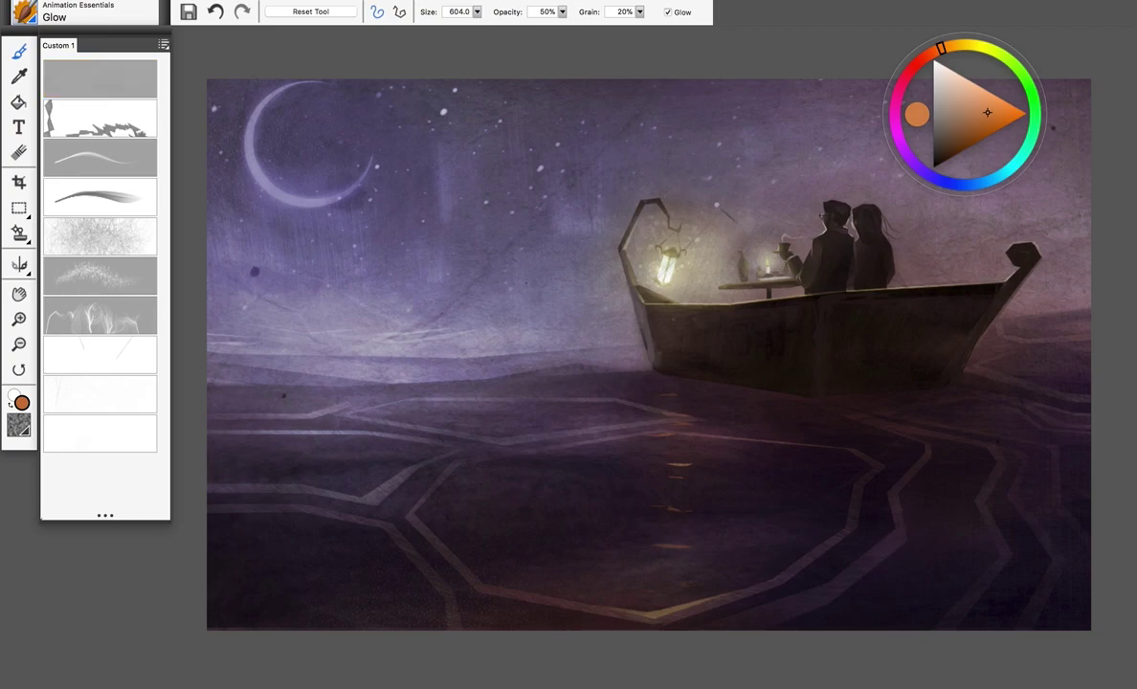
drag(733, 304, 724, 287)
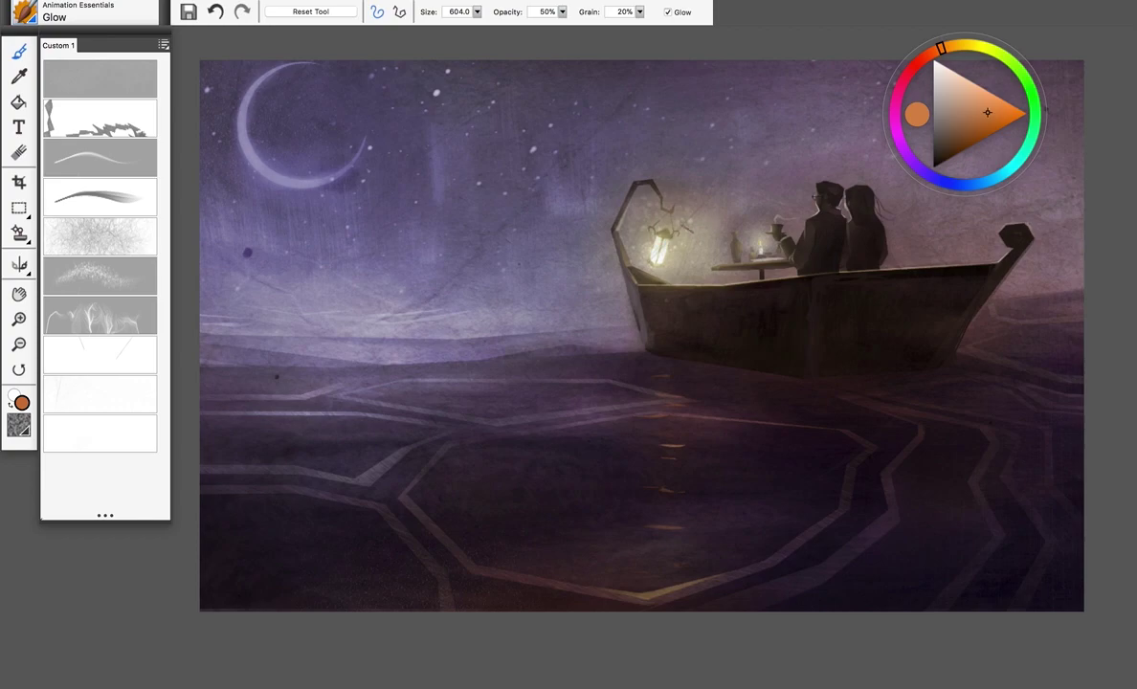
click(974, 120)
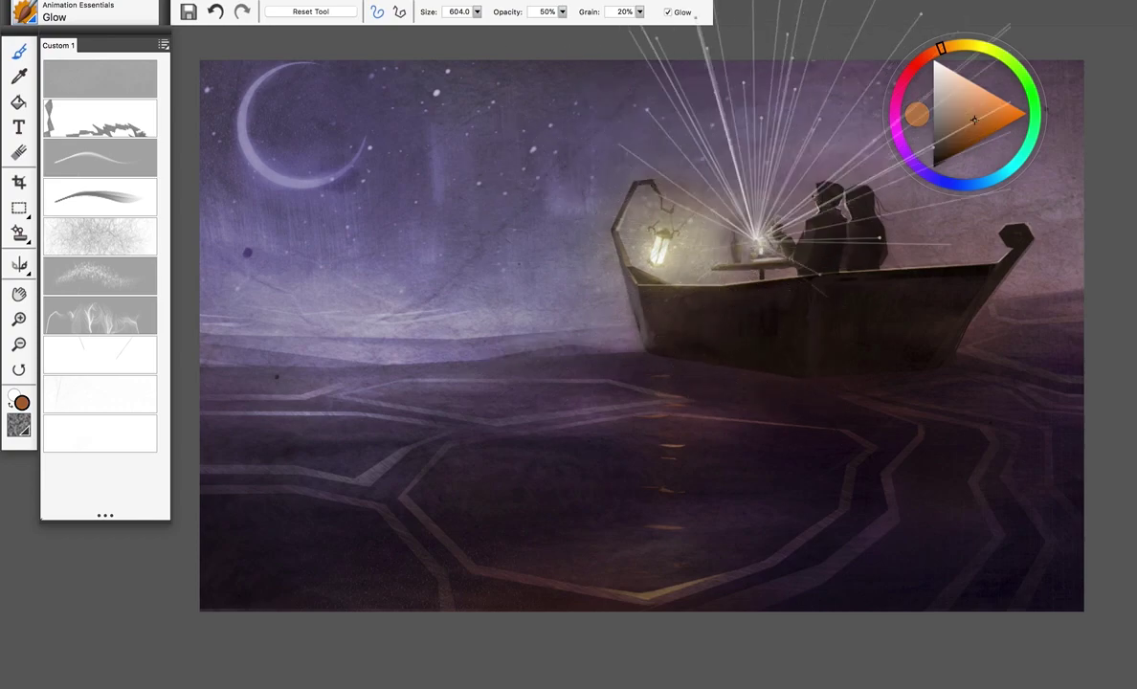
mouse_move(711, 238)
mouse_down()
mouse_move(743, 263)
mouse_move(791, 276)
mouse_move(702, 260)
mouse_move(814, 245)
mouse_up()
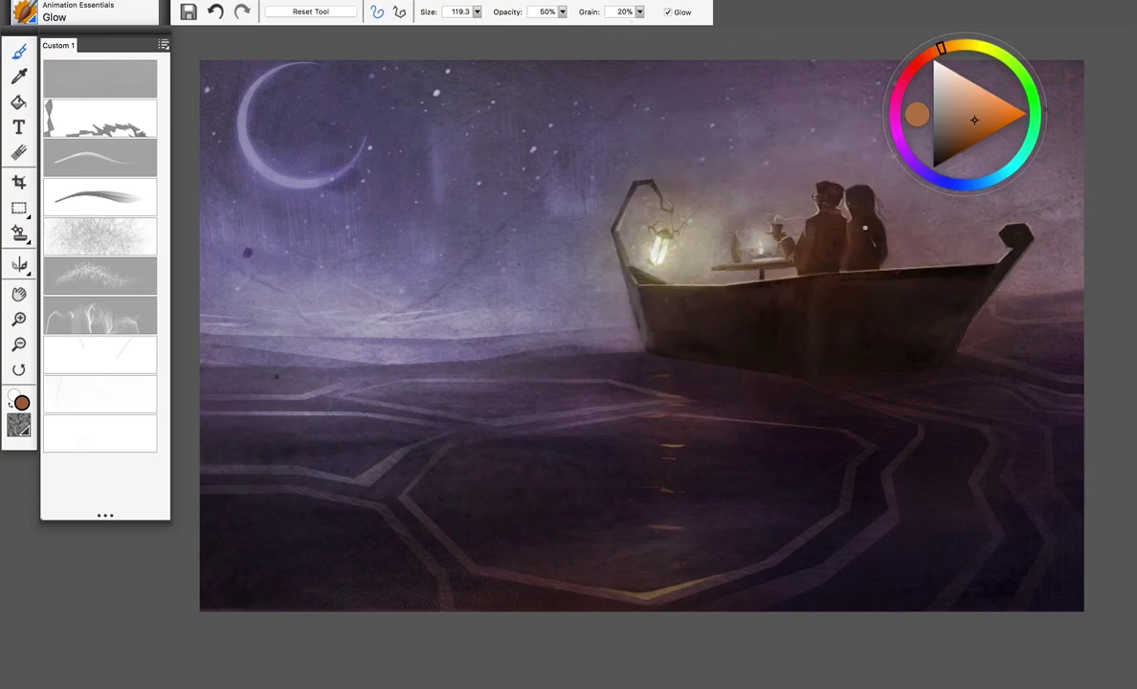
drag(819, 201, 885, 259)
mouse_move(605, 272)
mouse_down()
mouse_move(598, 292)
mouse_move(634, 305)
mouse_up()
drag(548, 258, 534, 276)
Try branching dark purple lines across the night sky and water with the Ink brush at 10% opacity
click(124, 122)
alt+click(894, 439)
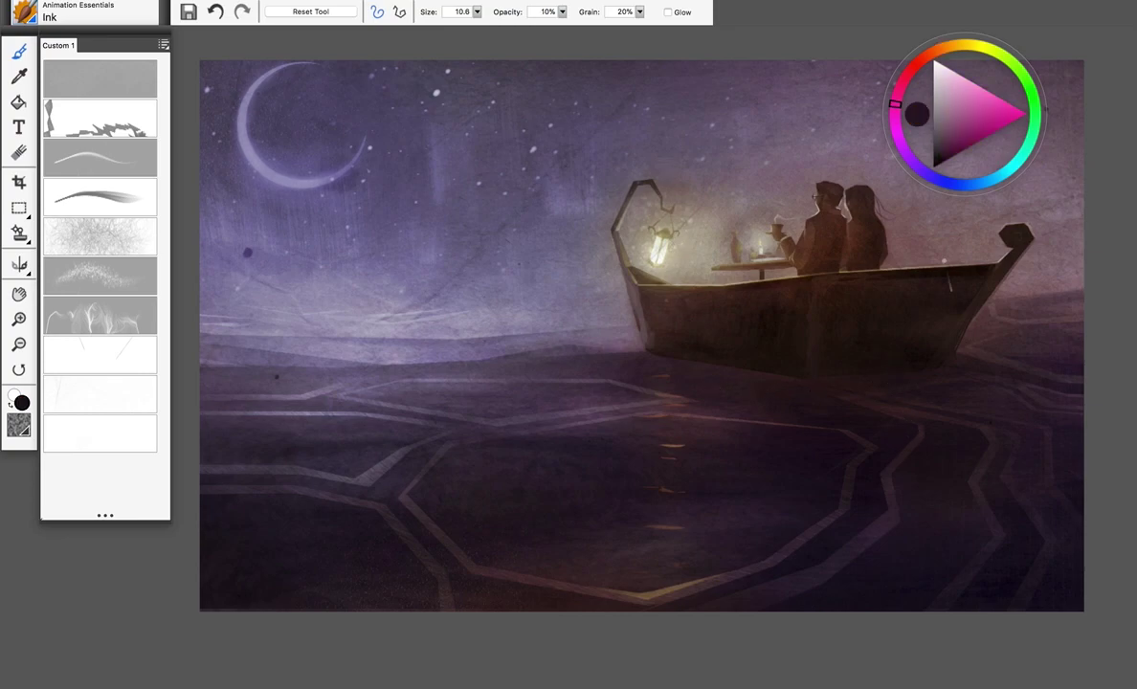
drag(666, 217, 658, 231)
click(546, 12)
mouse_move(371, 280)
mouse_down()
mouse_move(317, 373)
mouse_move(312, 358)
mouse_up()
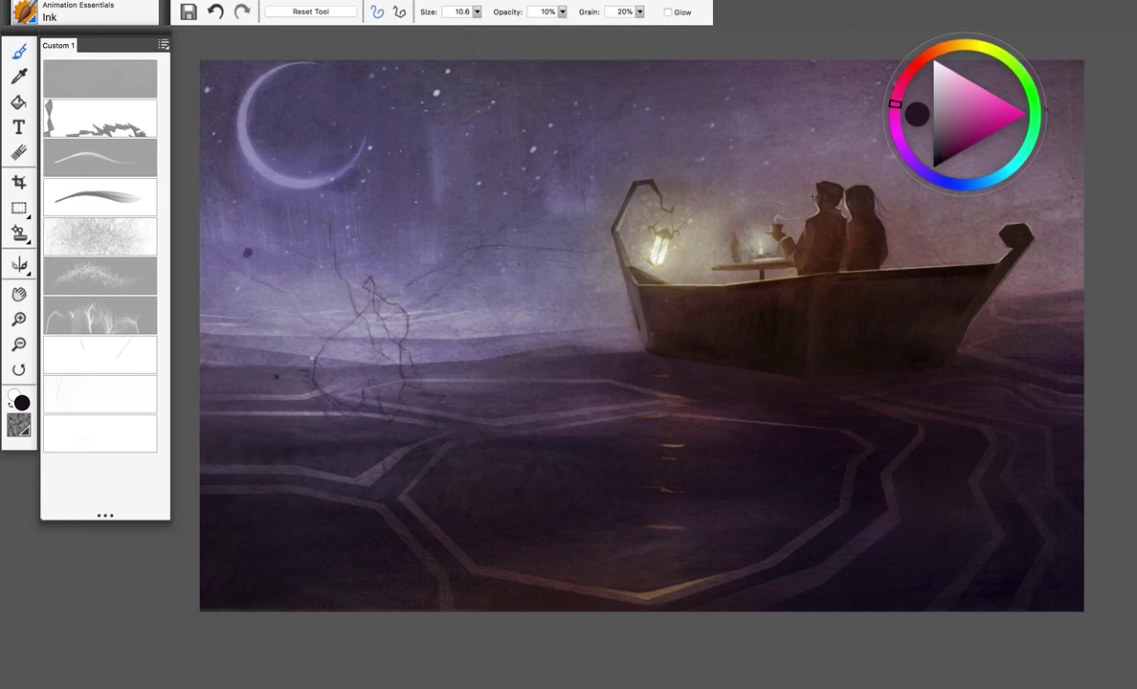
drag(271, 473, 302, 287)
drag(375, 254, 524, 288)
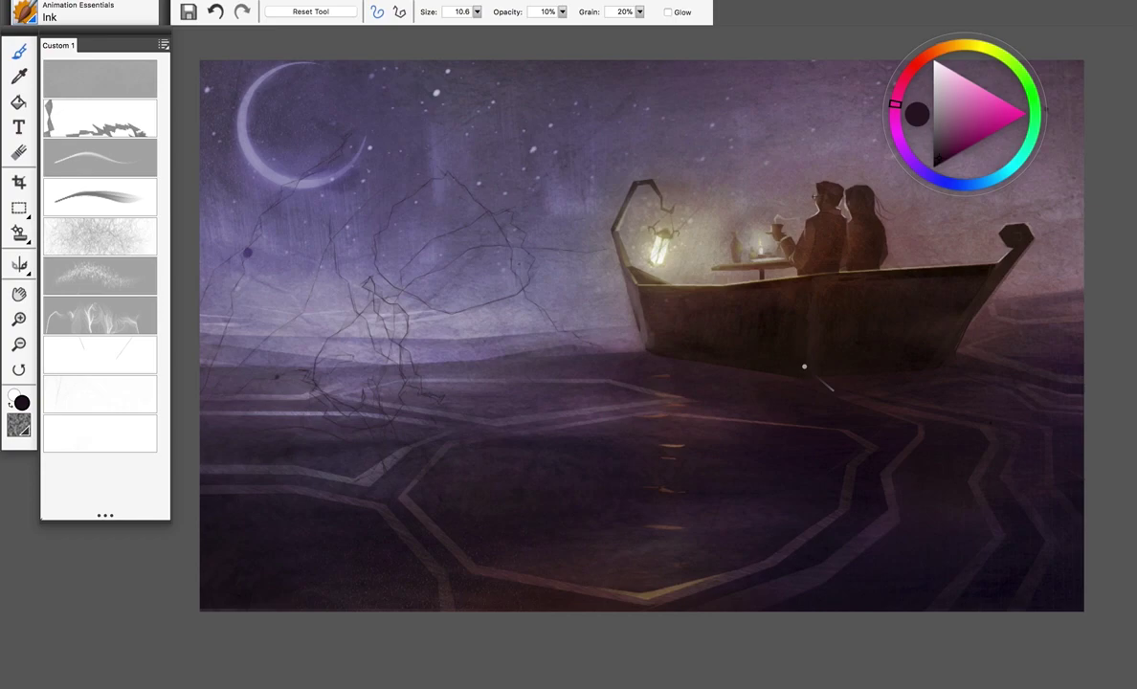
Choose the Magic brush variant and undo the ink lines over the sky and water
click(86, 155)
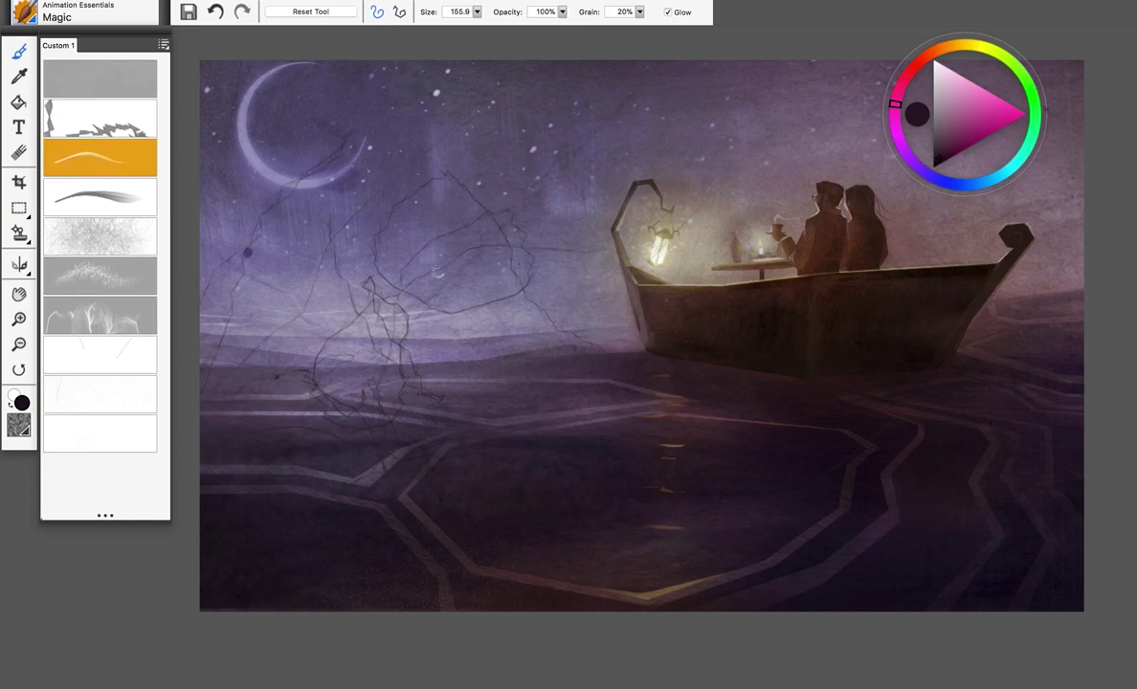
key(super+z)
key(super+z)
key(super+z)
key(super+z)
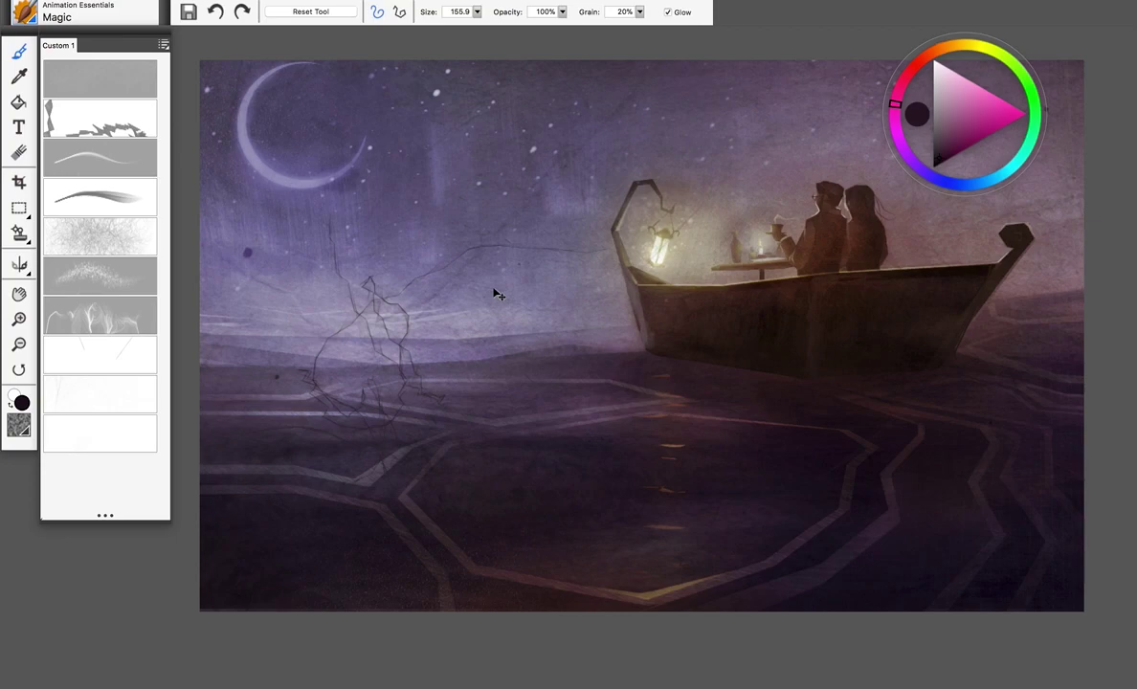
Try sweeping Magic brush strokes in a light dusty pink across the sky and beneath the boat, undoing them
click(954, 112)
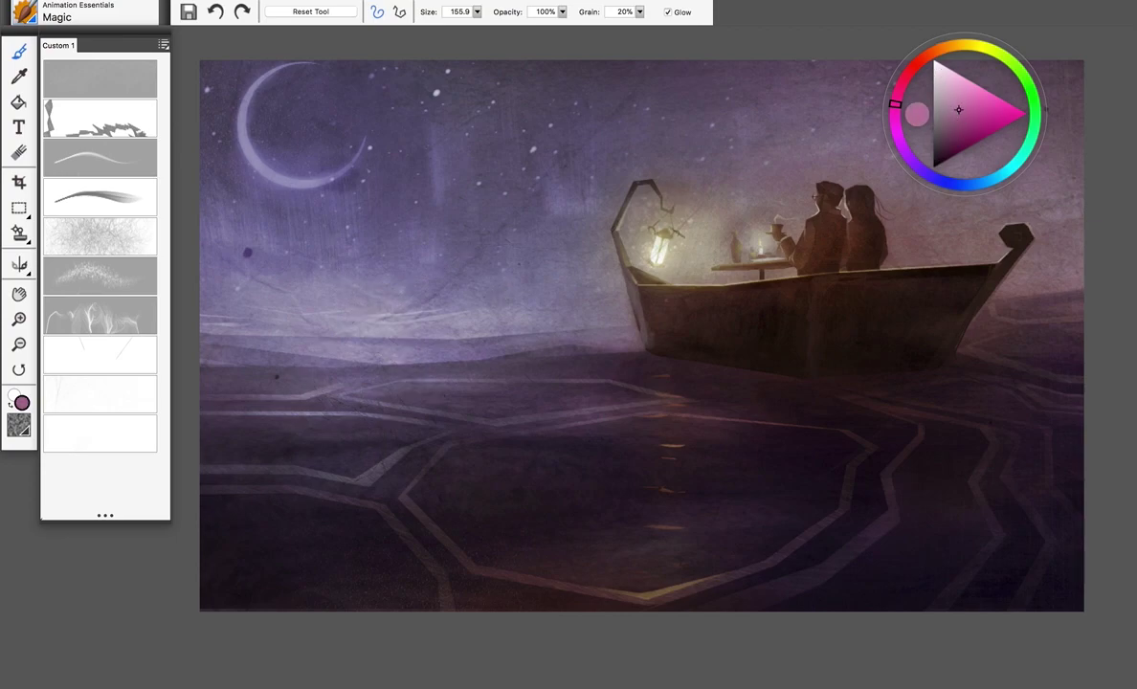
mouse_move(330, 316)
mouse_down()
mouse_move(457, 269)
mouse_move(597, 174)
mouse_move(724, 146)
mouse_up()
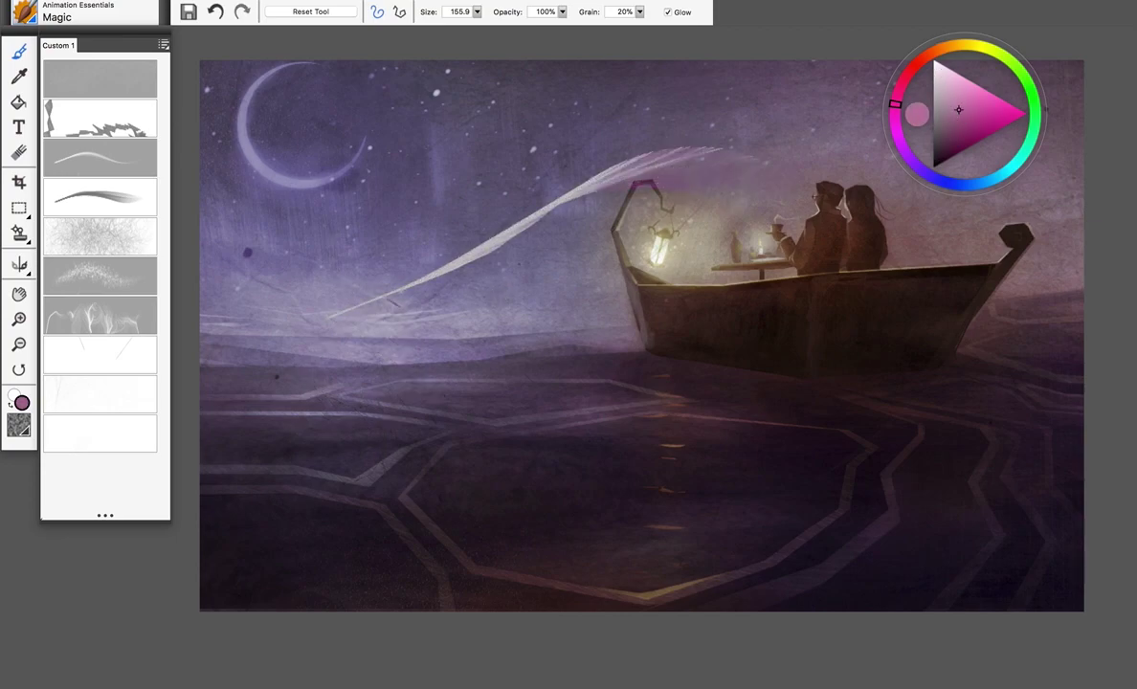
mouse_move(430, 247)
mouse_down()
mouse_move(823, 369)
mouse_move(947, 382)
mouse_up()
mouse_move(895, 260)
mouse_down()
mouse_move(526, 449)
mouse_move(387, 421)
mouse_up()
key(super+z)
key(super+z)
key(super+z)
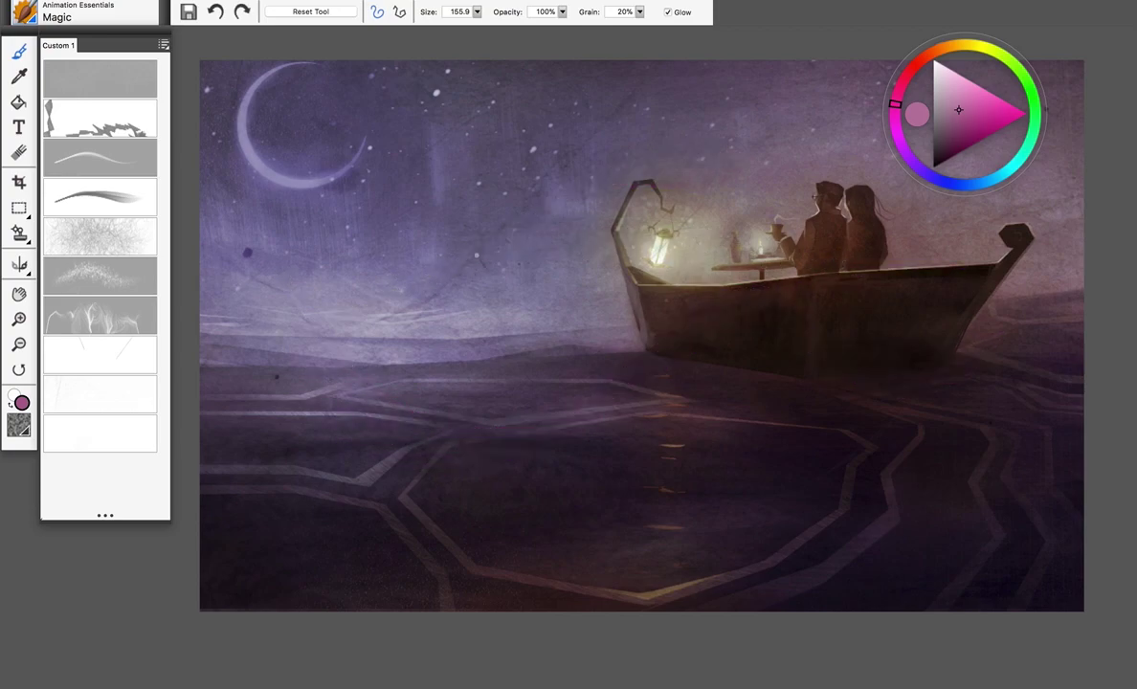
mouse_move(522, 354)
mouse_down()
mouse_move(736, 398)
mouse_move(996, 356)
mouse_up()
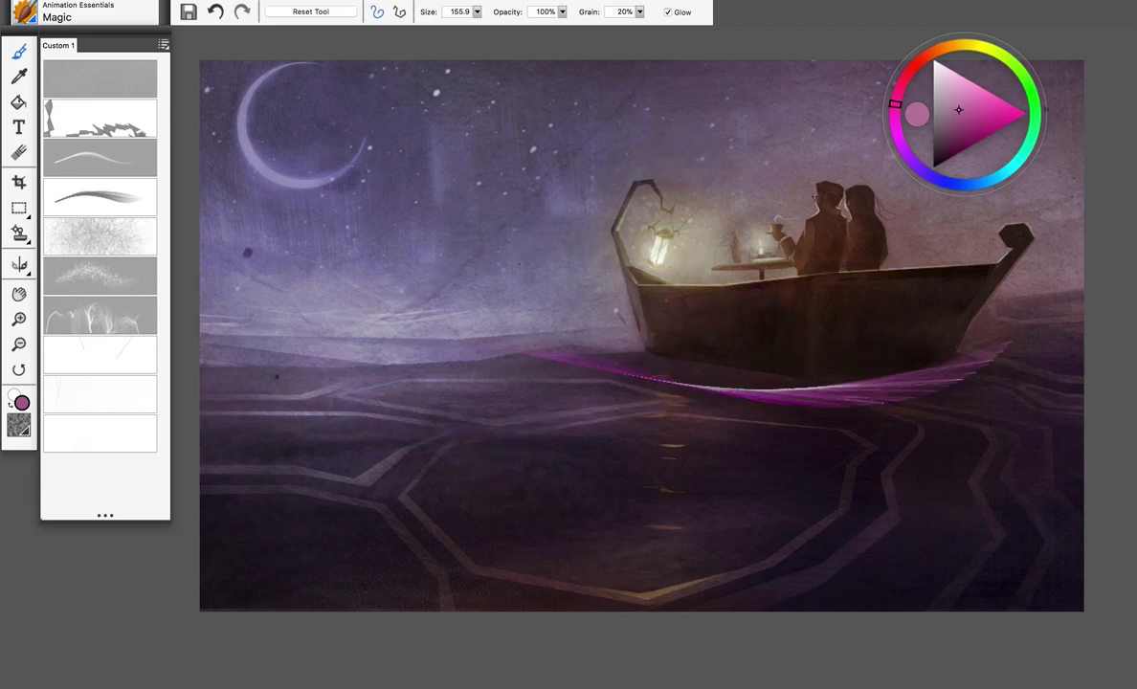
key(super+z)
Darken the pink and try Magic brush strokes along the boat's hull, undoing the last one
click(948, 128)
drag(469, 321, 776, 355)
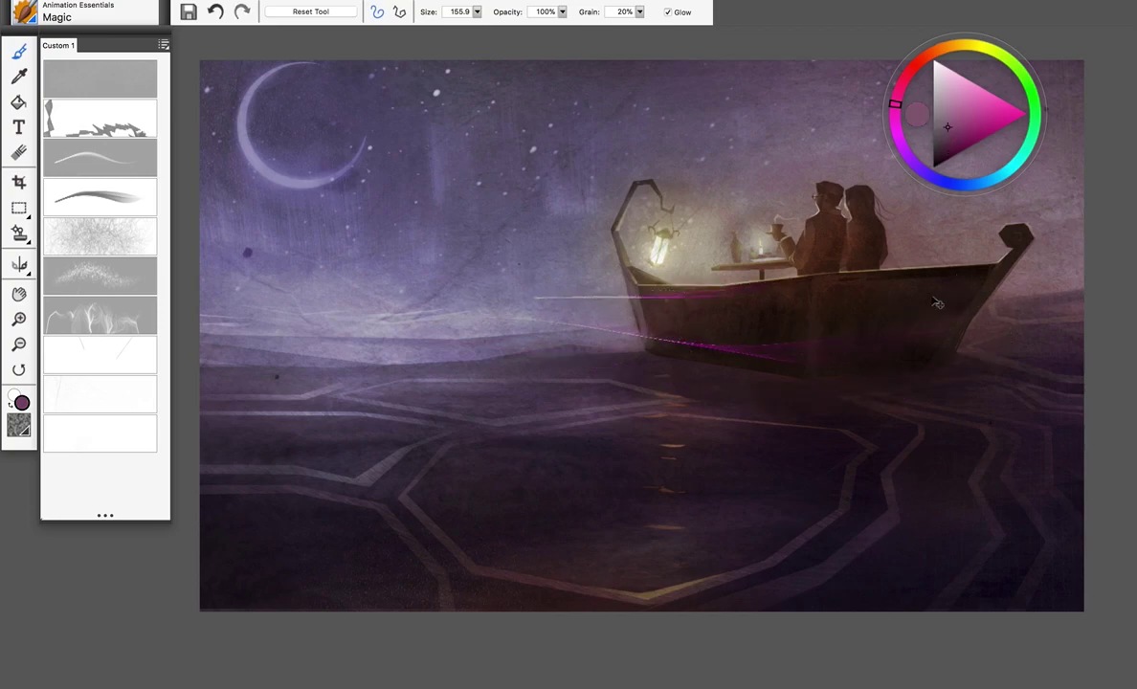
mouse_move(999, 303)
mouse_down()
mouse_move(1003, 340)
mouse_move(1046, 325)
mouse_move(656, 415)
mouse_up()
key(super+z)
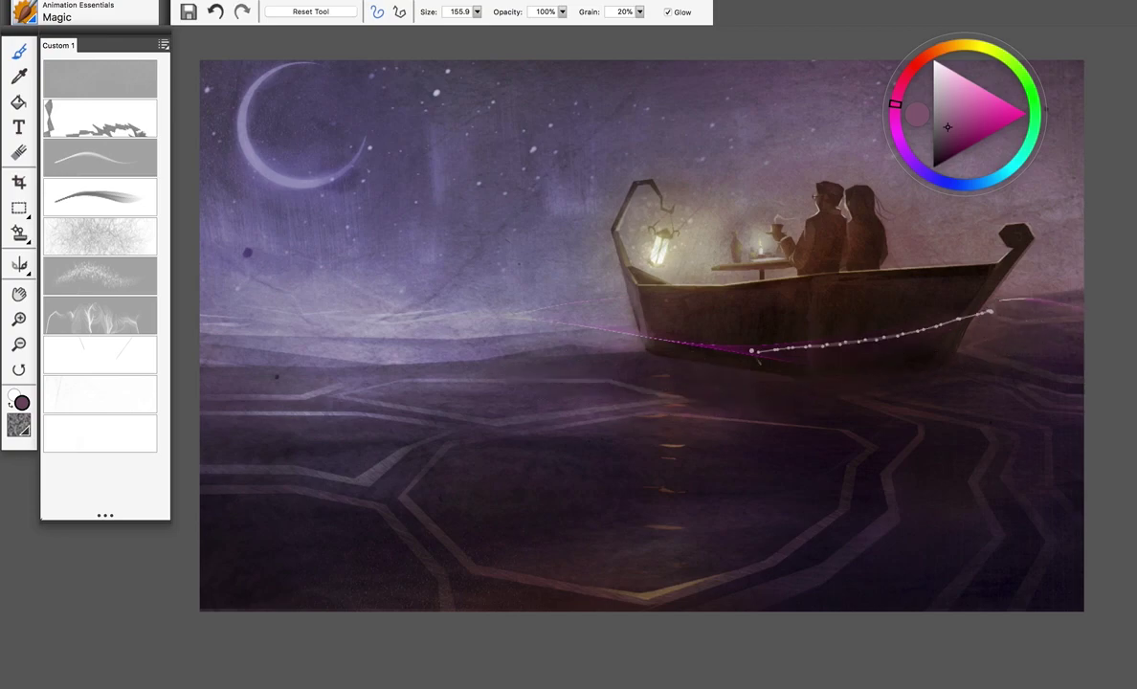
Choose the Pencil brush variant and undo the remaining Magic strokes on the hull
click(105, 227)
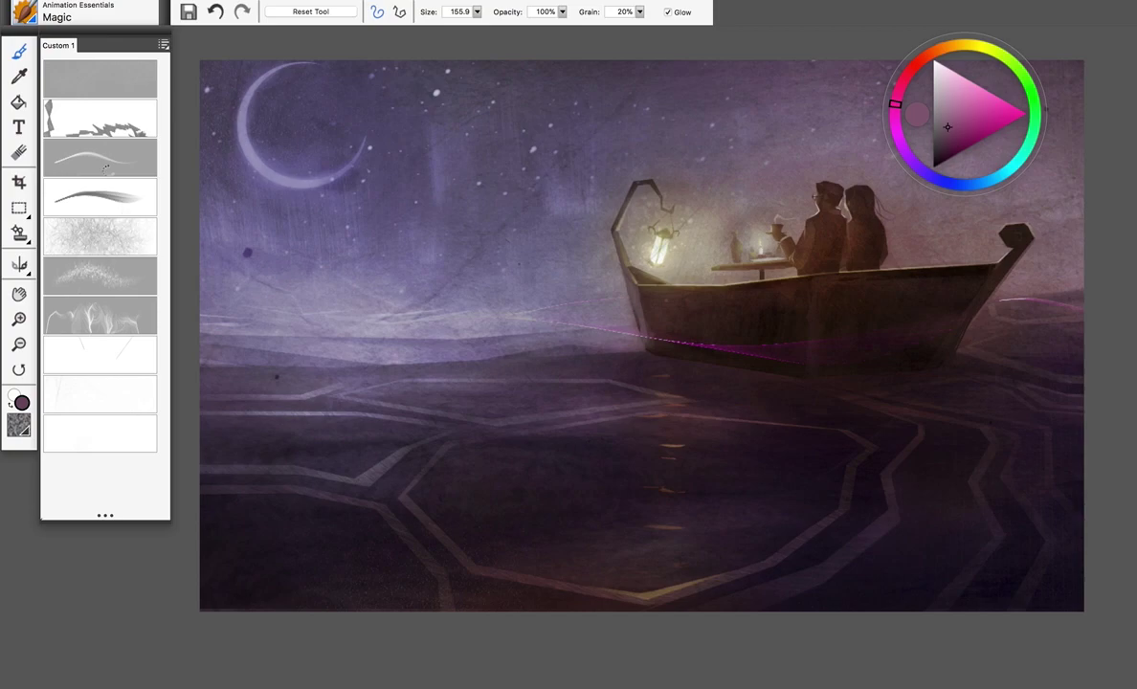
scroll(766, 283, right, 3)
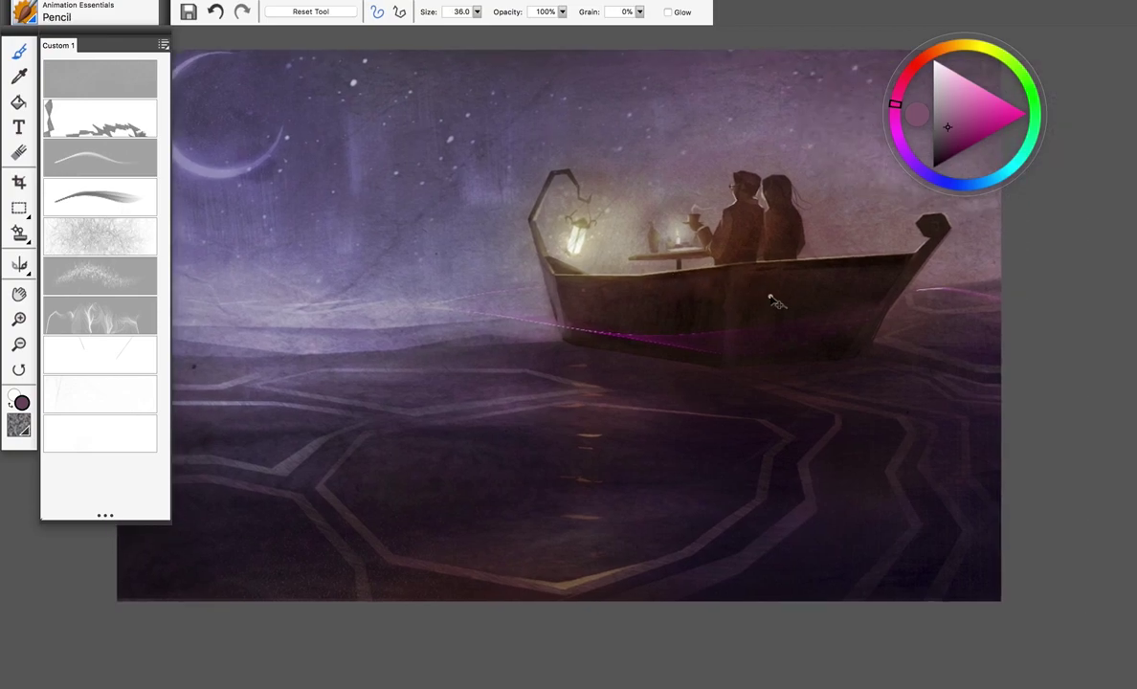
key(super+z)
key(super+z)
key(super+z)
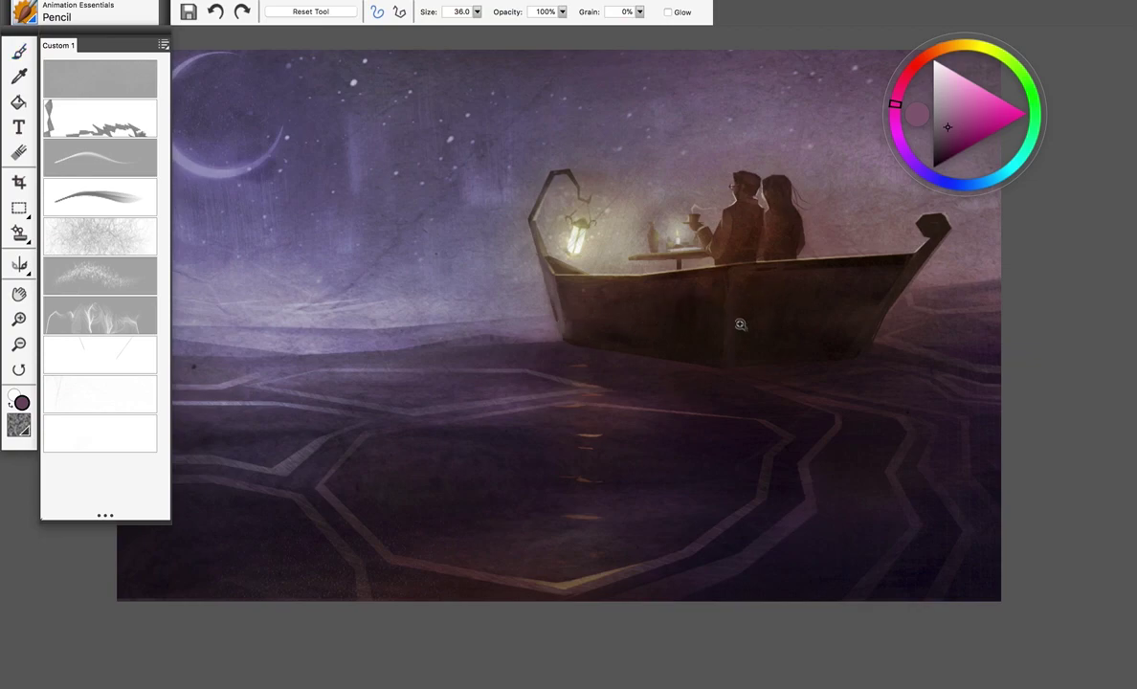
Try Pencil lines around the lantern and down the boat's bow in tan and grey-brown sampled from the painting
key(b)
drag(597, 219, 617, 215)
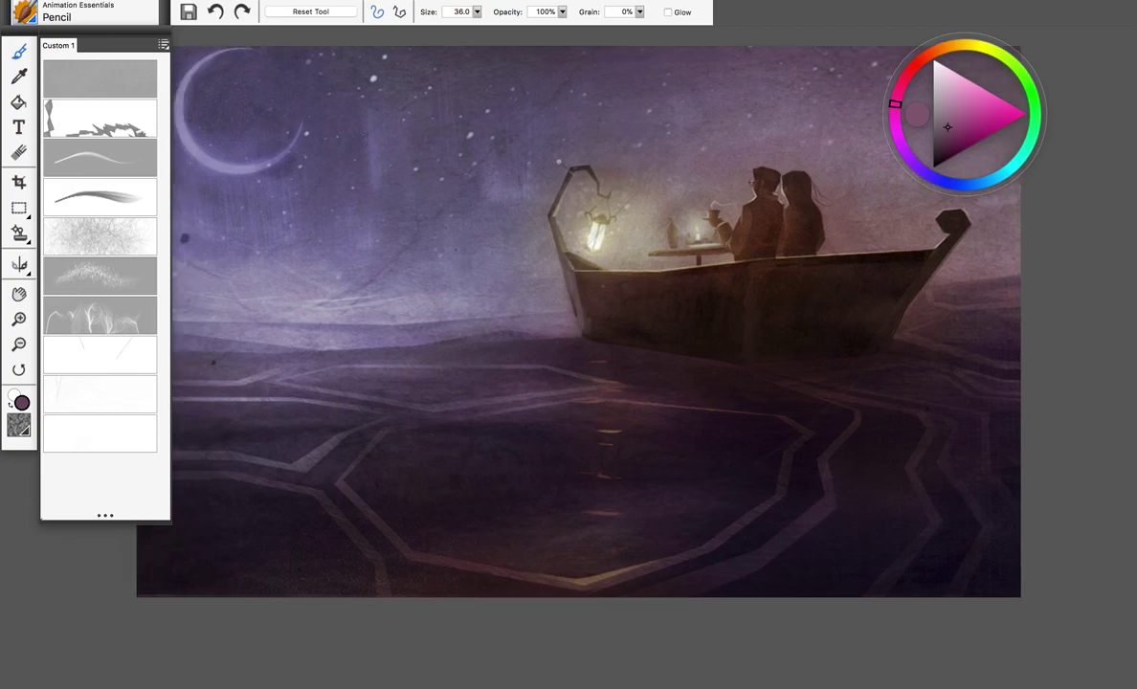
alt+click(523, 192)
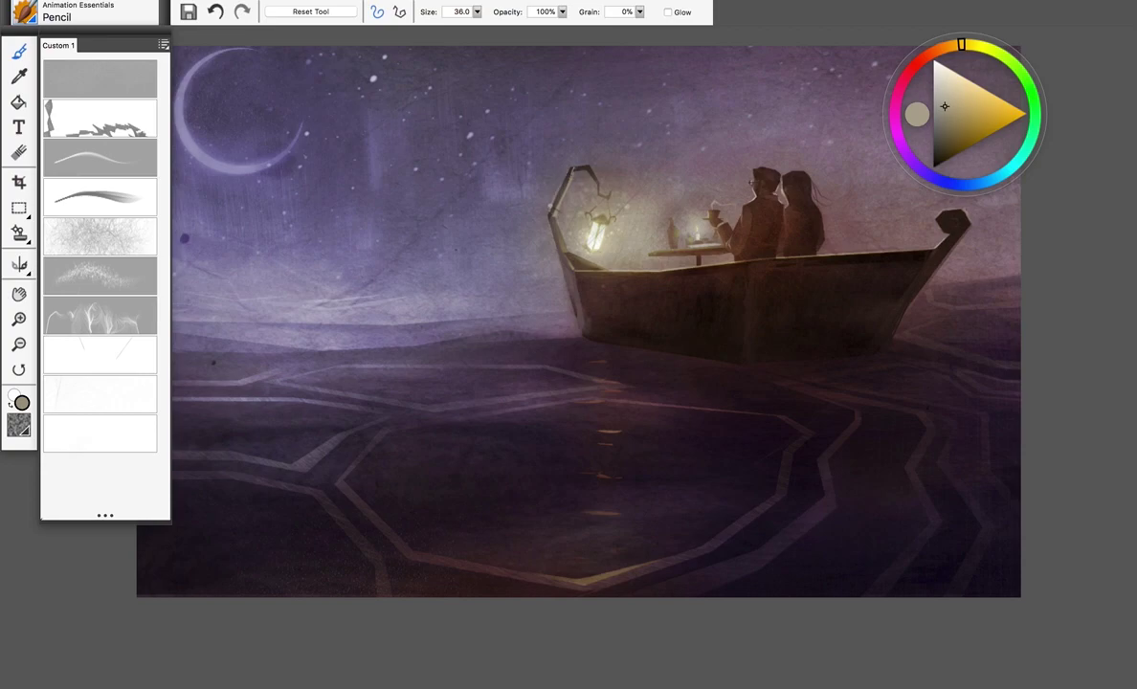
alt+click(560, 201)
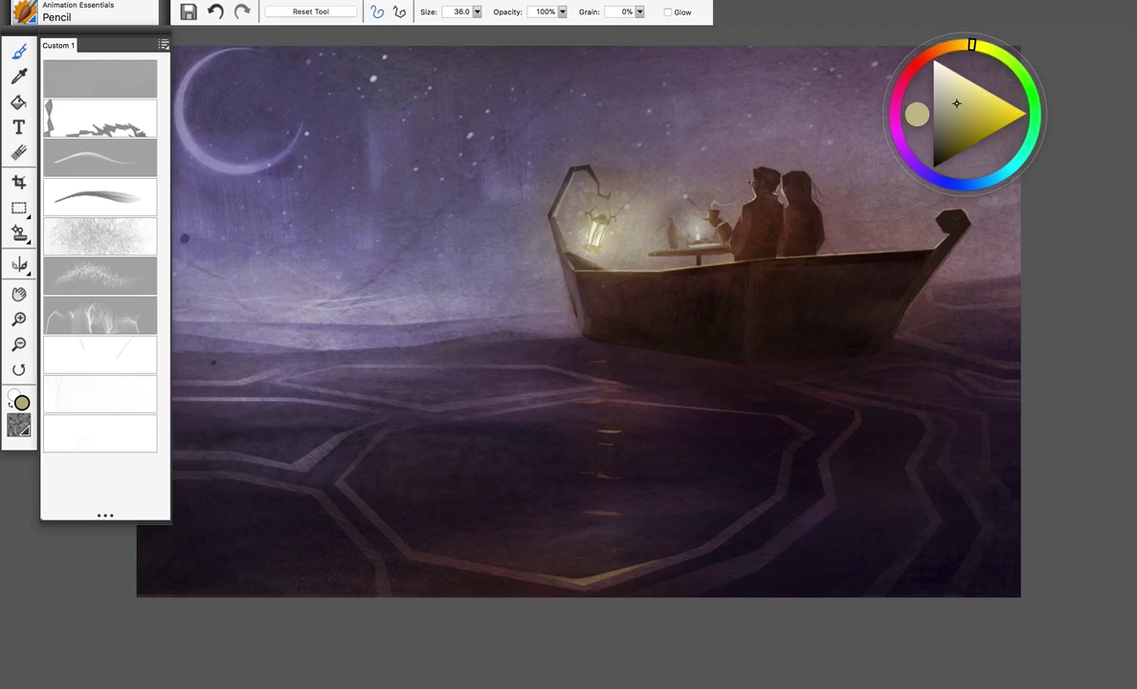
alt+click(542, 259)
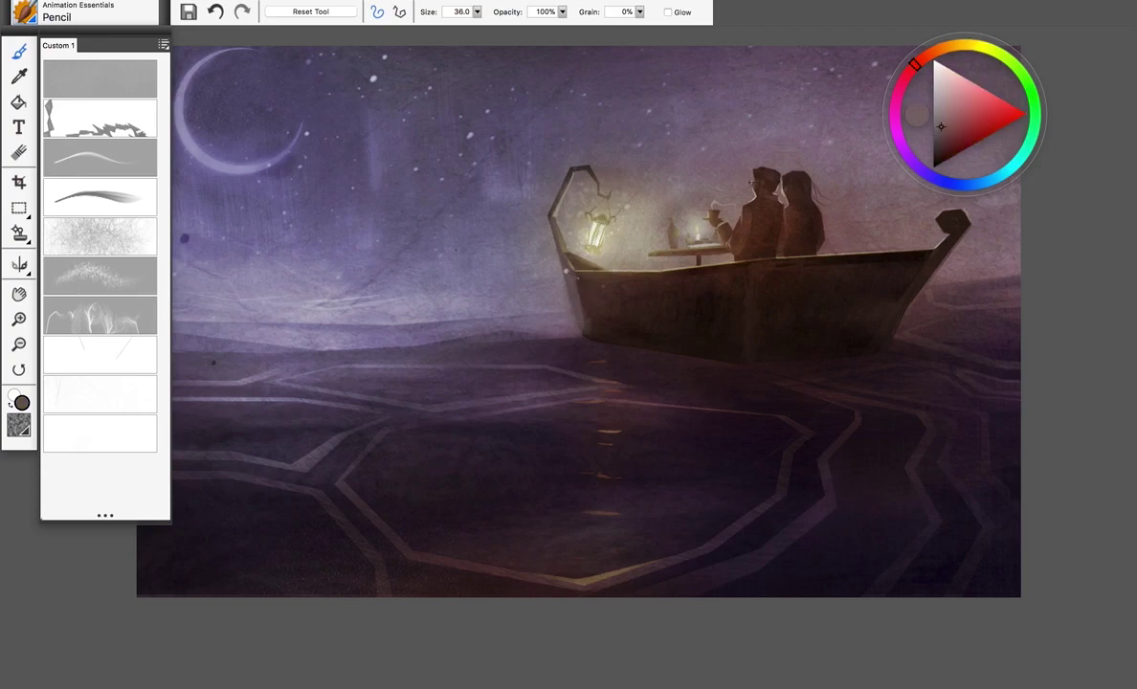
mouse_move(575, 271)
mouse_down()
mouse_move(583, 317)
mouse_move(586, 306)
mouse_up()
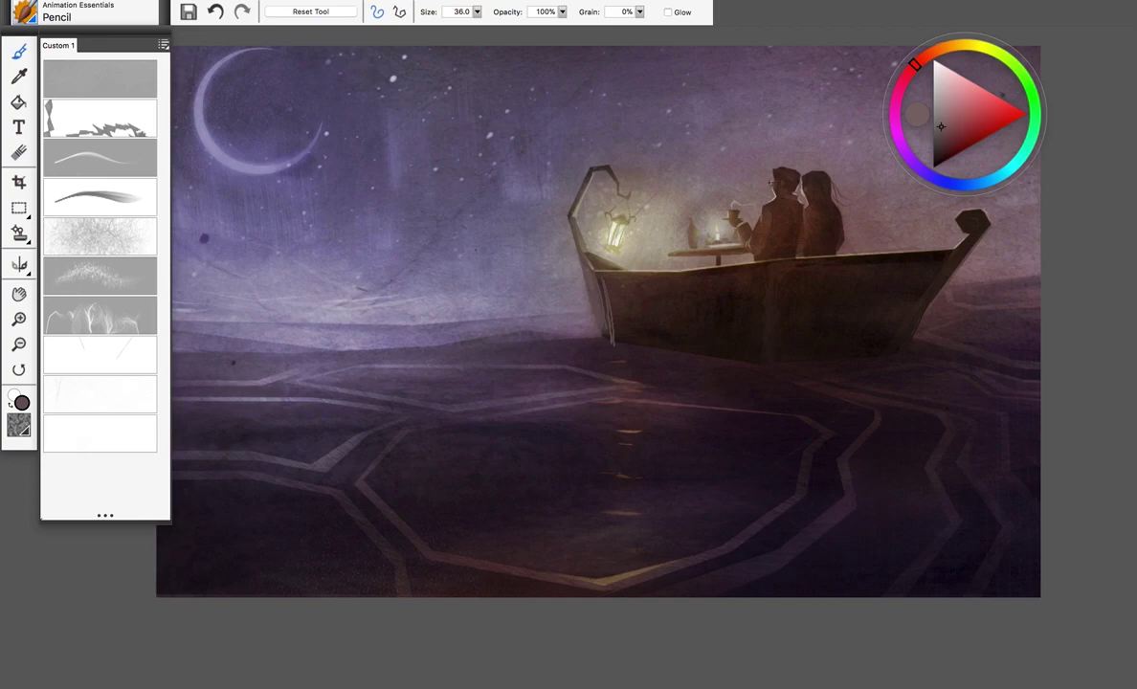
Choose the Push brush variant and undo the pencil lines on the lantern and bow
click(127, 245)
key(super+z)
key(super+z)
key(super+z)
key(super+z)
key(super+z)
key(super+z)
key(super+z)
key(super+z)
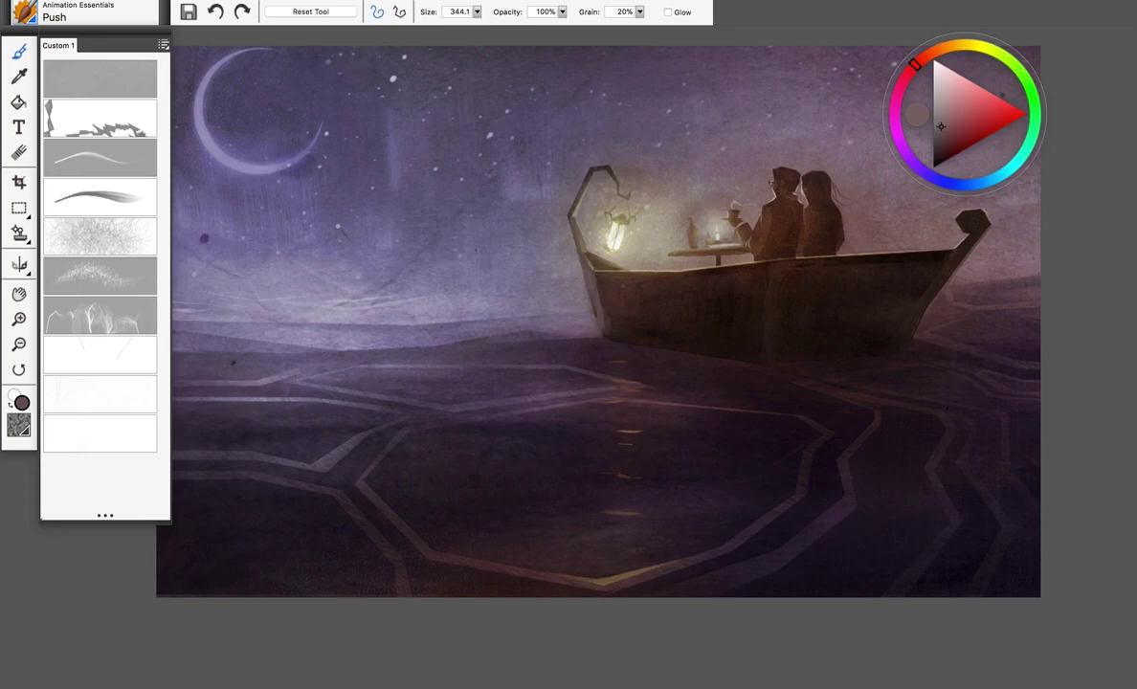
Sample a blue-grey from the sky and brush it over the bow and lantern with the Push brush at 20% opacity
drag(475, 271, 503, 272)
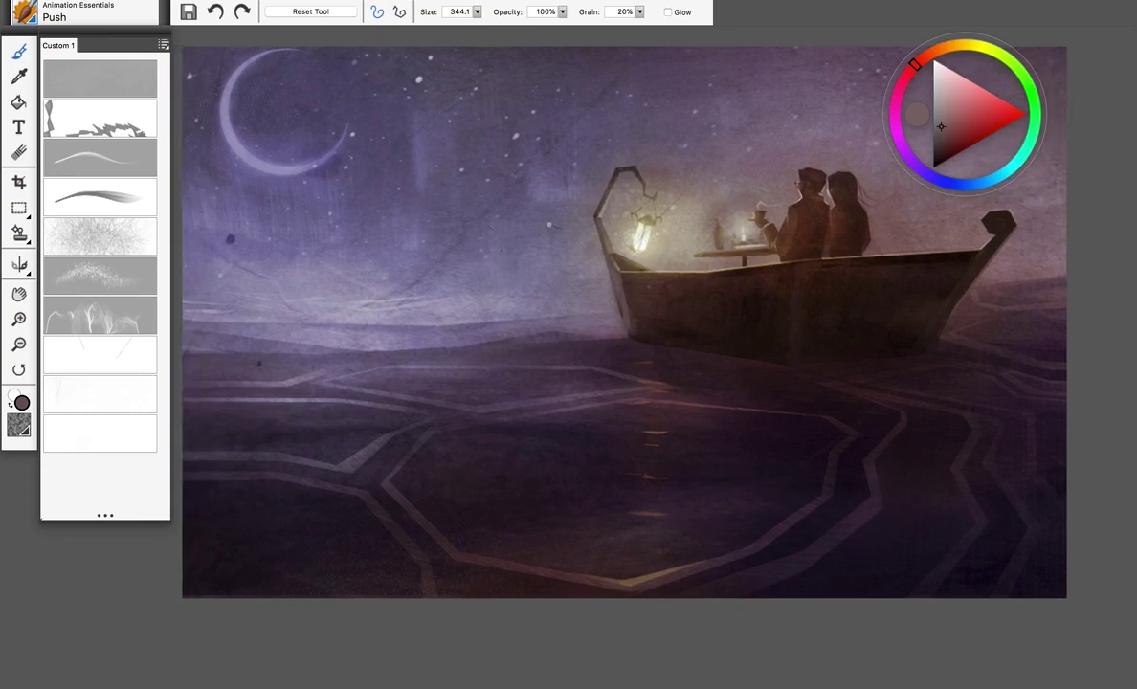
alt+click(535, 251)
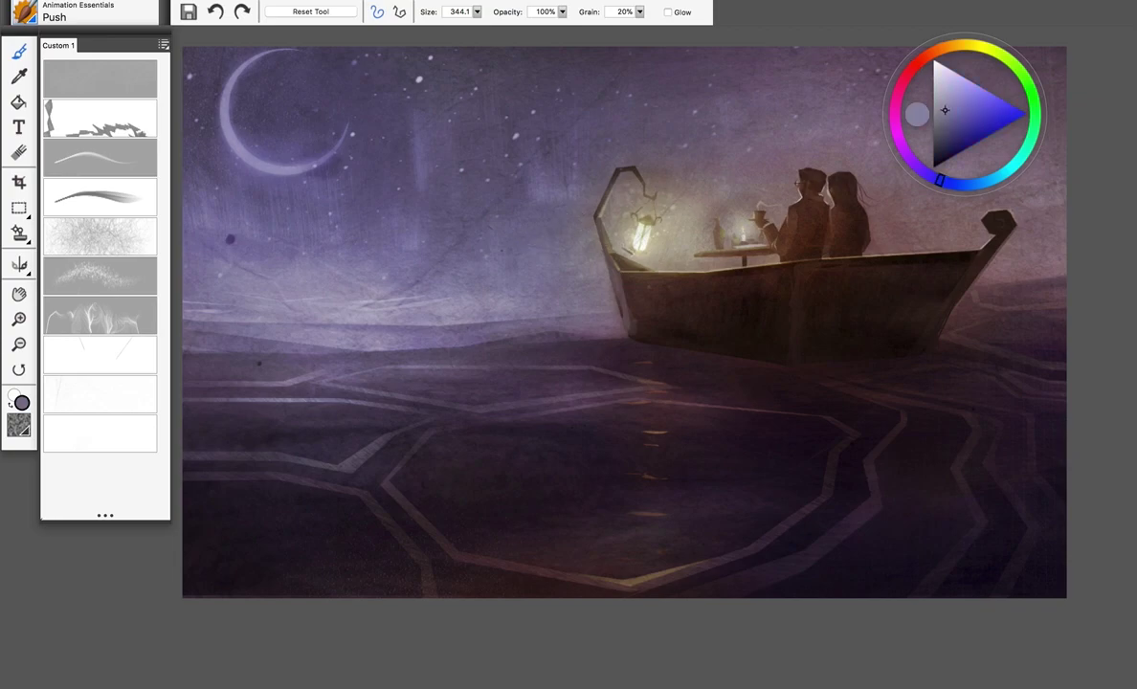
mouse_move(474, 188)
mouse_down()
mouse_move(545, 241)
mouse_move(529, 230)
mouse_move(538, 235)
mouse_up()
key(2)
mouse_move(624, 172)
mouse_down()
mouse_move(635, 258)
mouse_move(624, 225)
mouse_move(613, 285)
mouse_move(647, 330)
mouse_move(696, 306)
mouse_move(681, 332)
mouse_move(721, 341)
mouse_move(717, 321)
mouse_up()
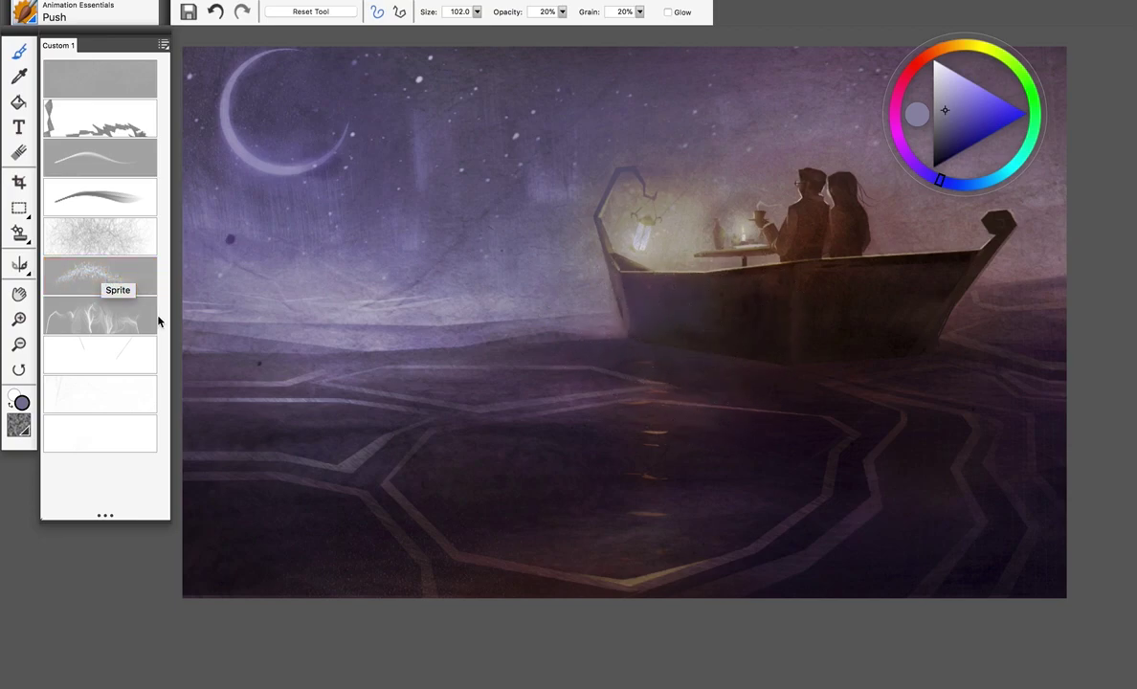
Scatter glowing particle clusters in a deeper blue across the sky around the couple with the Sprite brush at 20% opacity
click(115, 273)
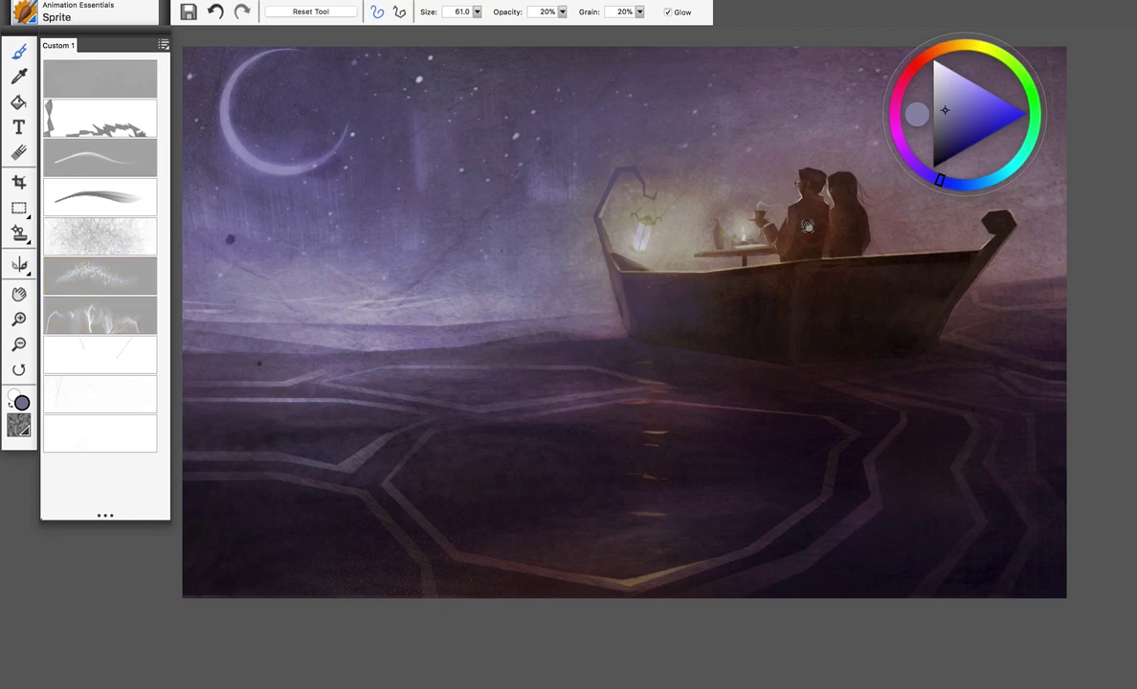
drag(807, 225, 685, 211)
drag(665, 142, 655, 144)
click(807, 151)
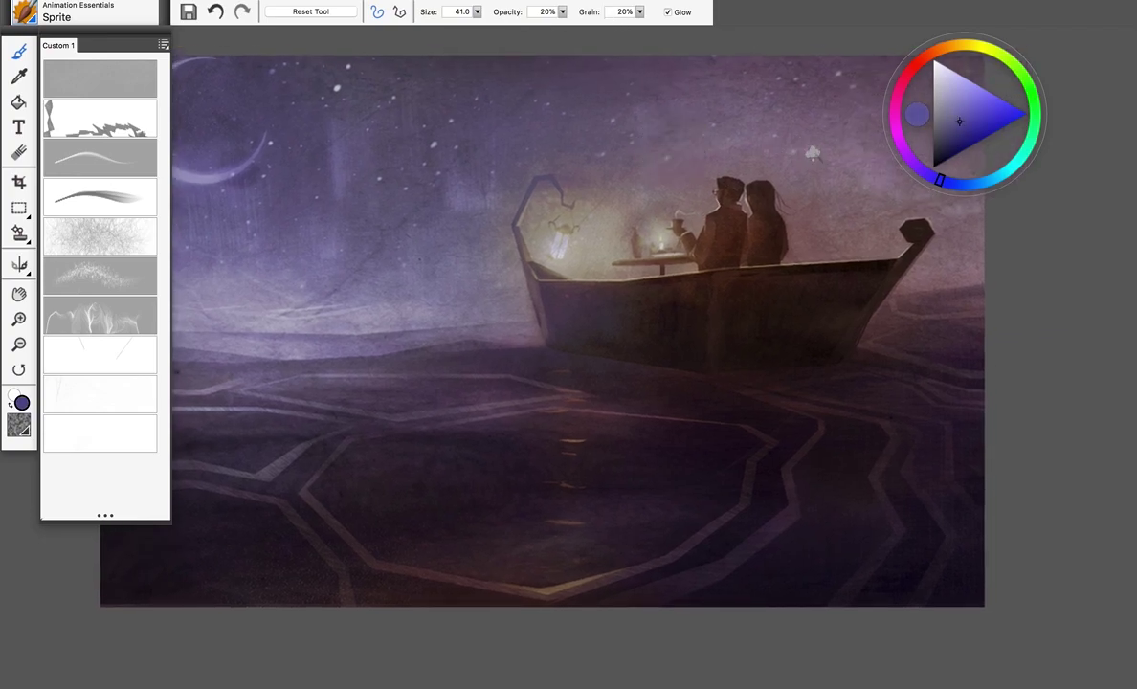
mouse_move(823, 156)
mouse_down()
mouse_move(810, 158)
mouse_move(818, 153)
mouse_move(790, 197)
mouse_up()
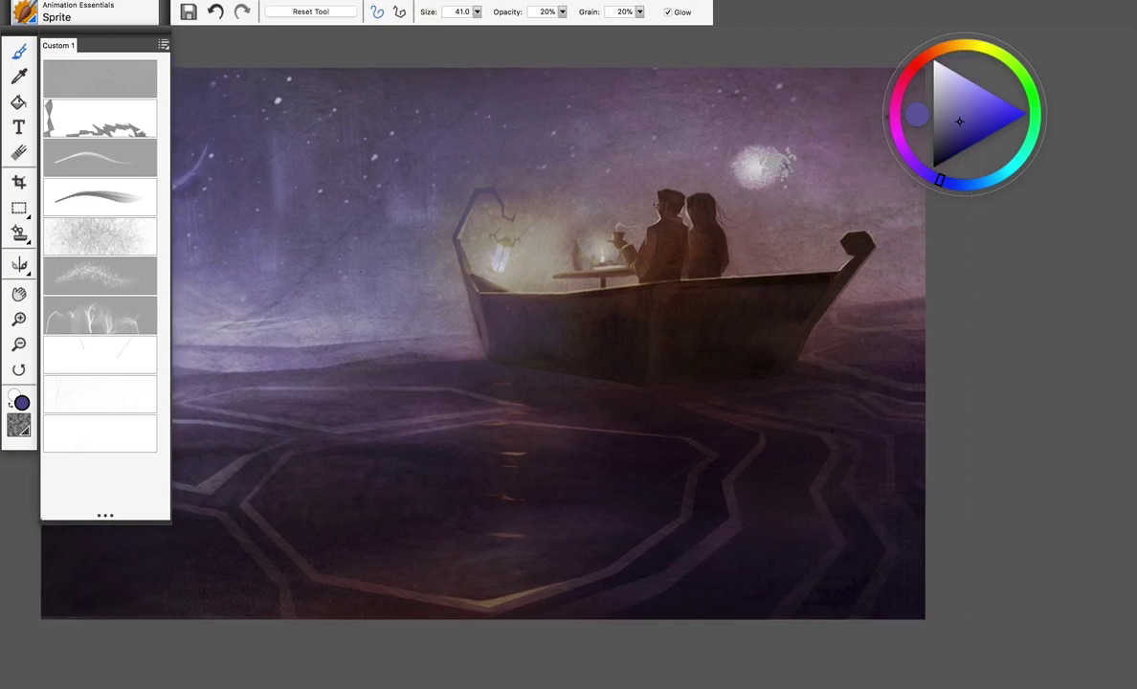
drag(783, 153, 848, 156)
drag(773, 257, 798, 233)
click(591, 155)
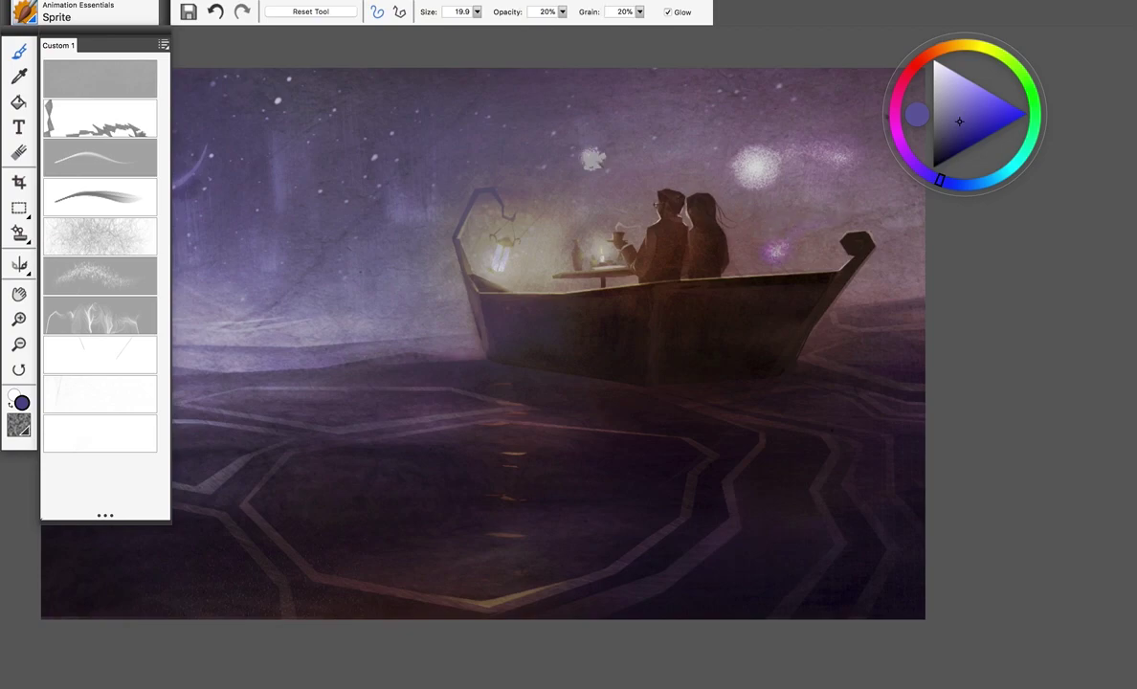
Try lightning-like streaks across the sky beside the bow with the Storm brush at 100% opacity, and undo them
click(114, 321)
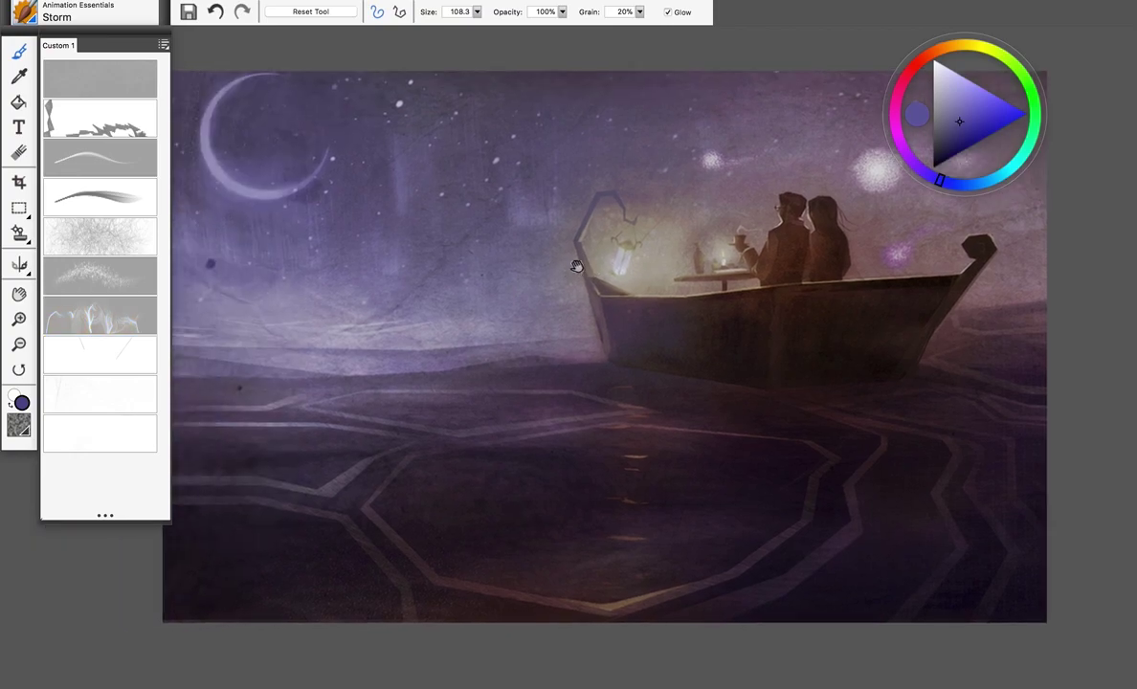
drag(544, 210, 624, 163)
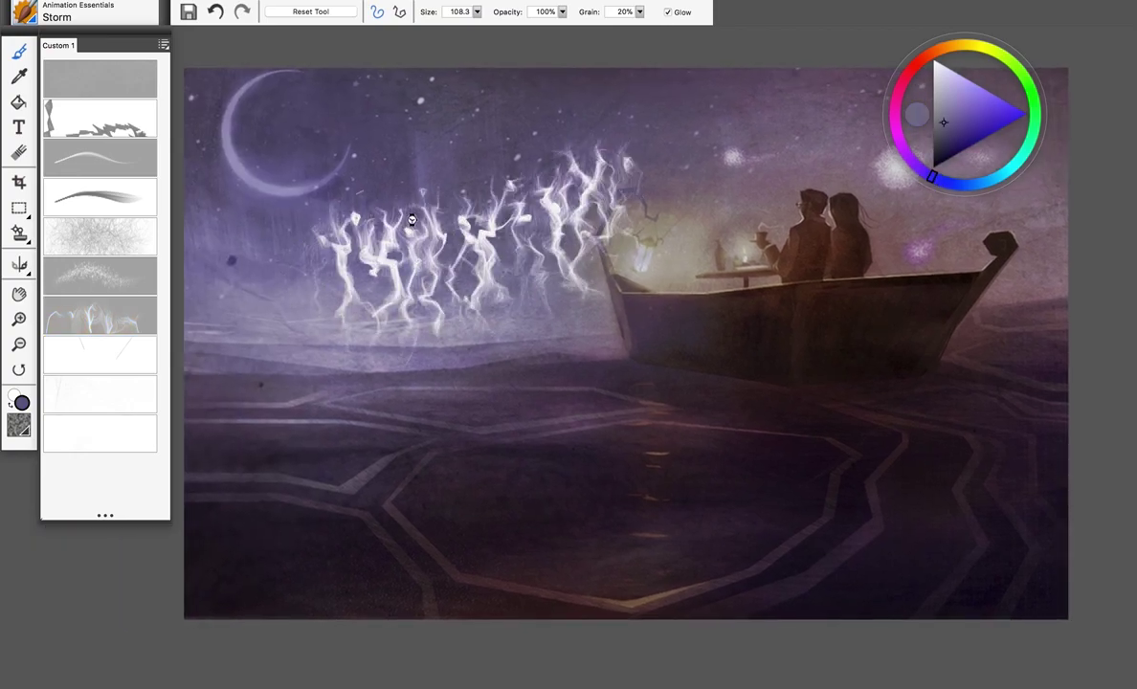
key(super+z)
mouse_move(426, 210)
mouse_down()
mouse_move(699, 153)
mouse_move(481, 222)
mouse_up()
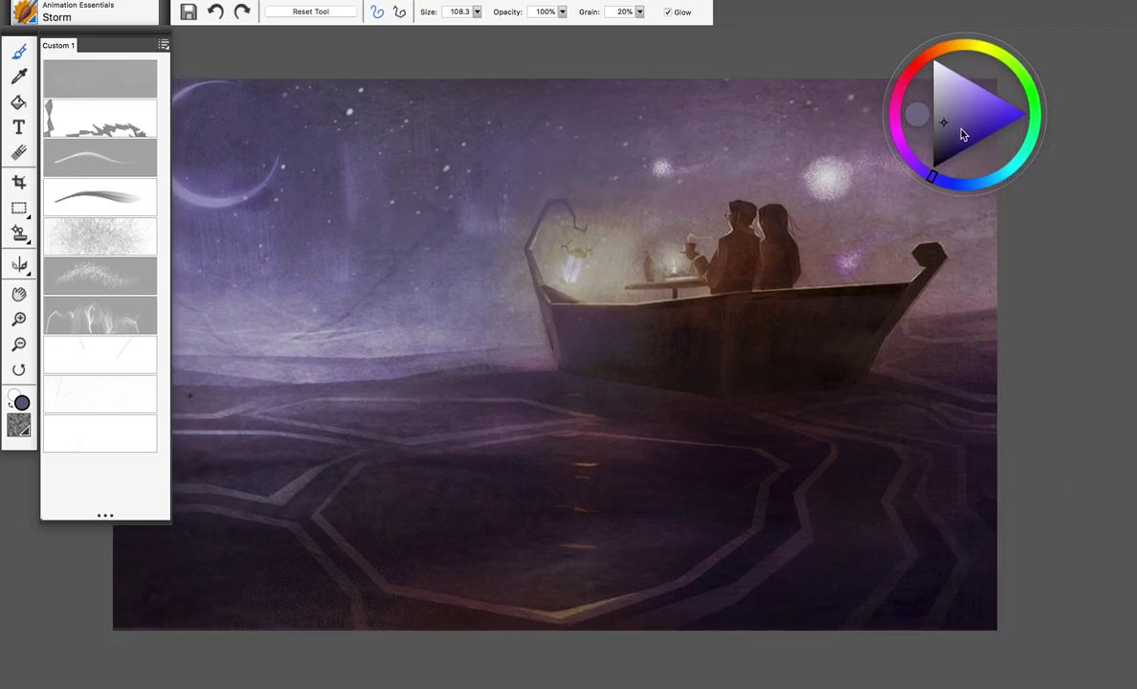
Try glowing lightning streaks in a saturated blue-violet across the sky by the bow with the Storm brush, and undo them
click(976, 127)
mouse_move(331, 287)
mouse_down()
mouse_move(341, 293)
mouse_move(713, 119)
mouse_up()
key(super+z)
drag(563, 138, 555, 173)
key(super+z)
click(469, 203)
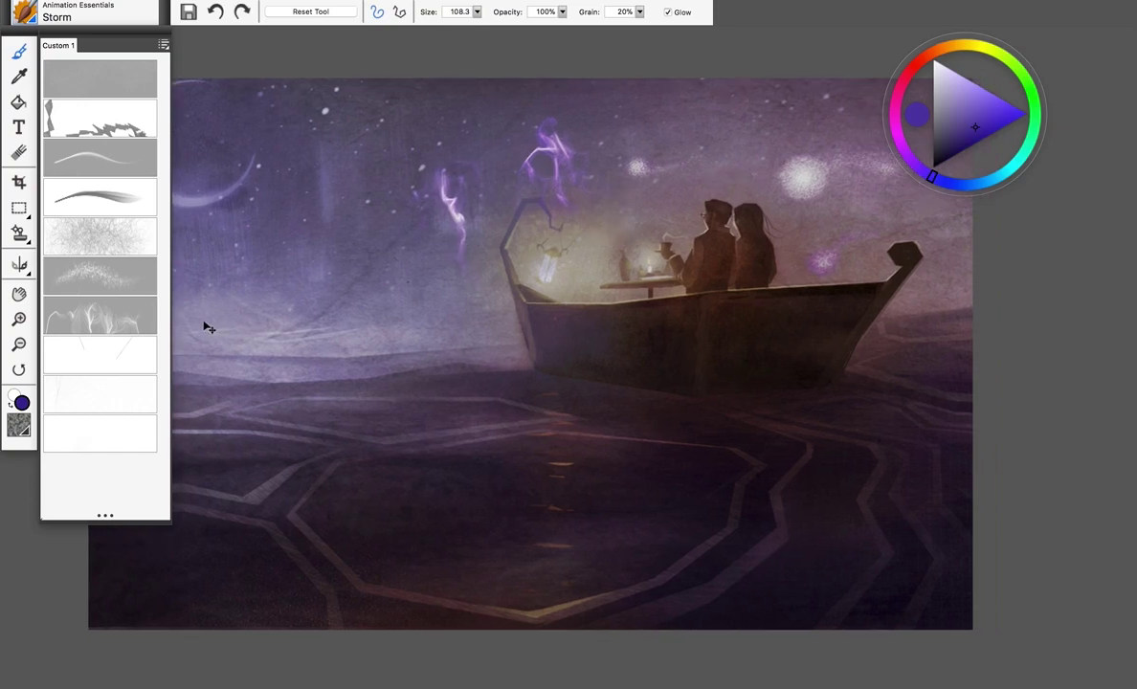
key(ctrl+z)
key(ctrl+z)
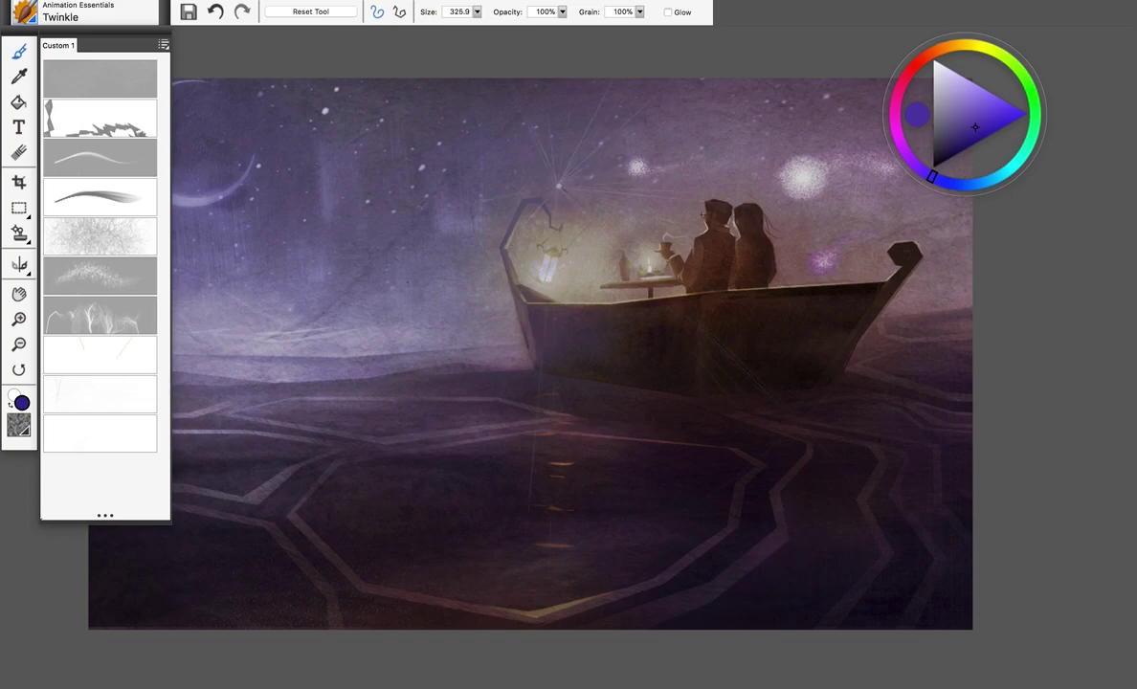
Pick a pale peach colour, set the Twinkle brush to size 91.8 and place a sparkle on the lantern
click(940, 48)
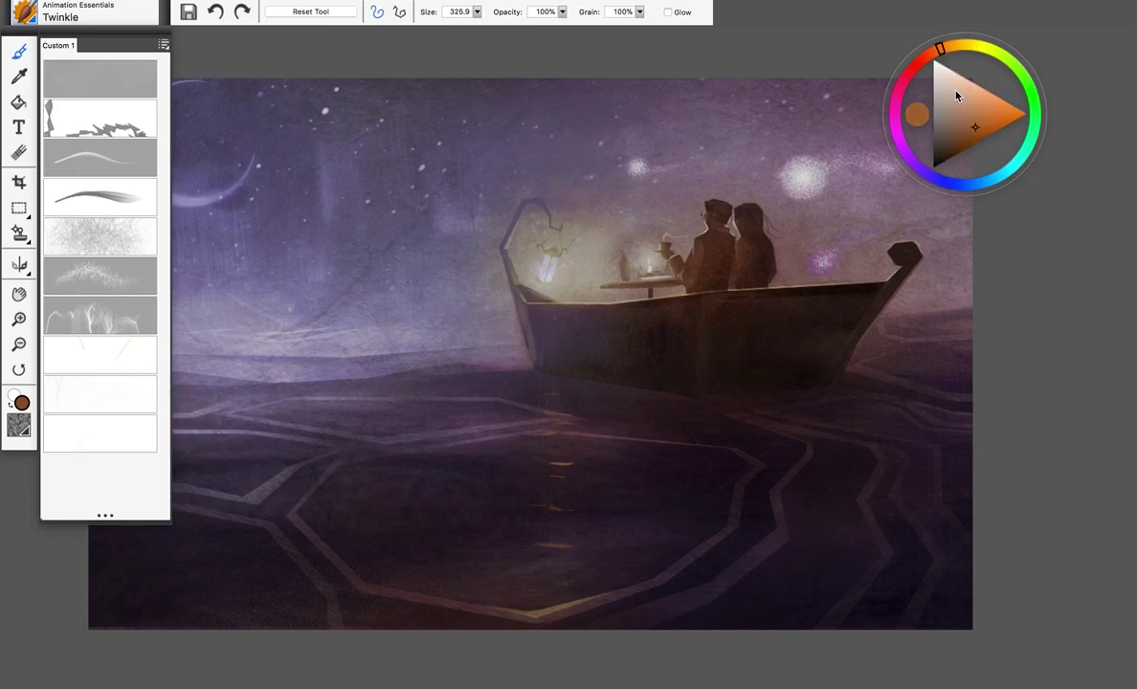
click(962, 93)
drag(539, 185, 614, 185)
drag(551, 255, 551, 262)
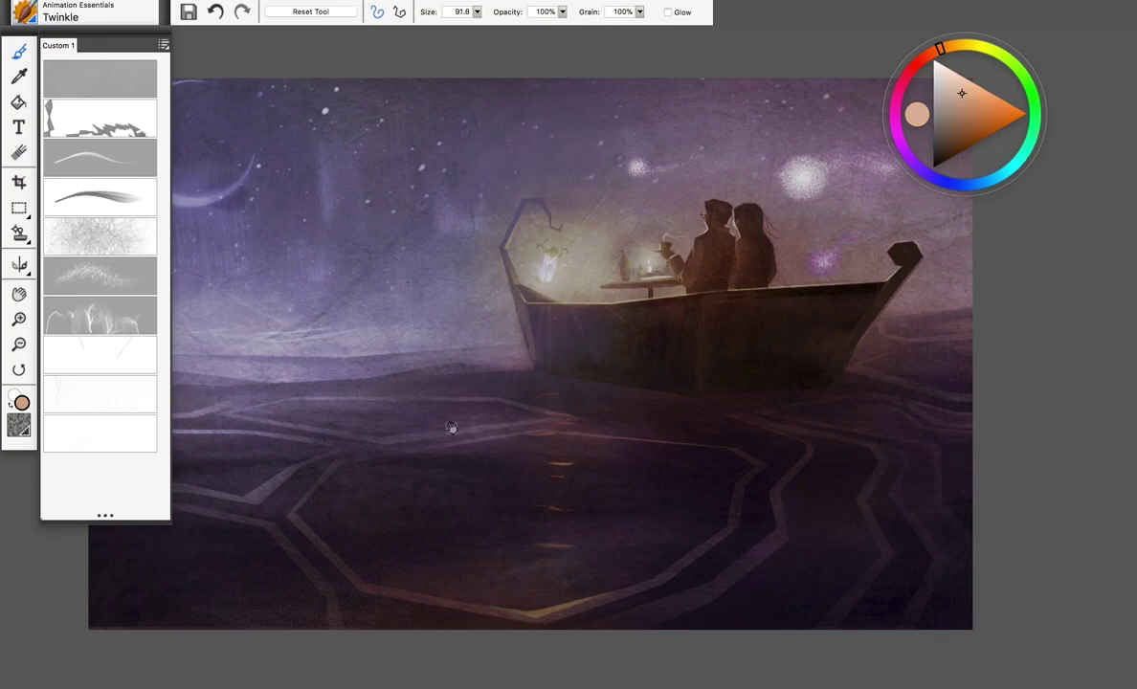
drag(454, 429, 492, 424)
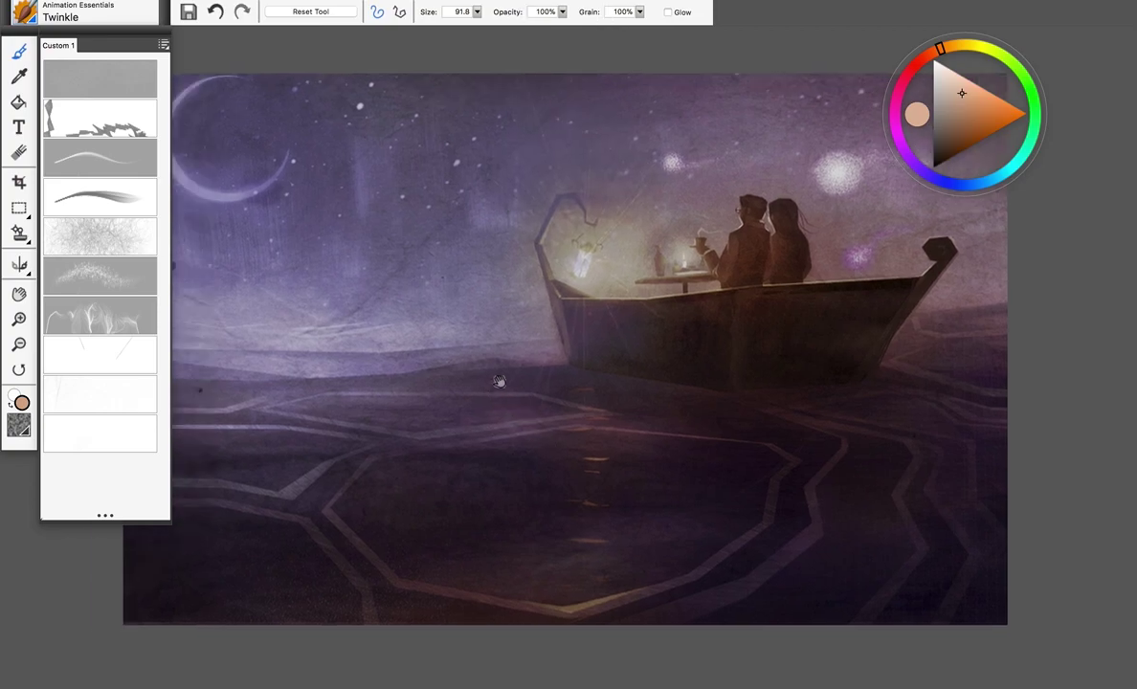
Reduce the Twinkle brush to size 15 and retry a tiny star sparkle on the lantern
drag(585, 257, 588, 258)
click(587, 260)
key(super+z)
click(587, 260)
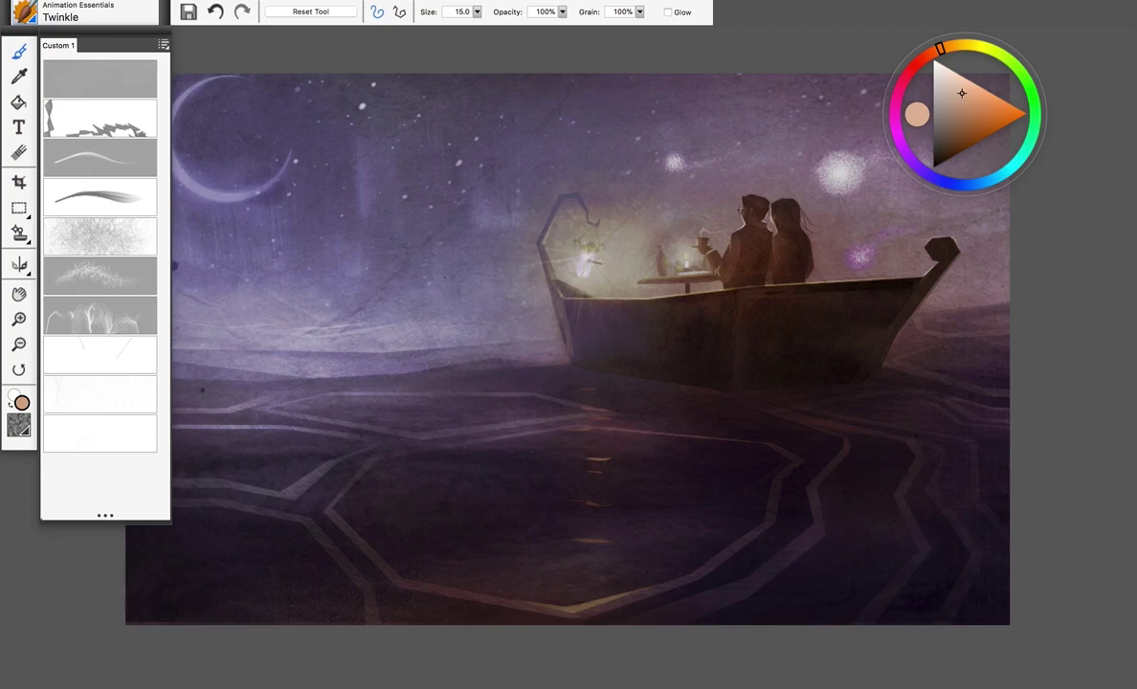
drag(506, 307, 521, 306)
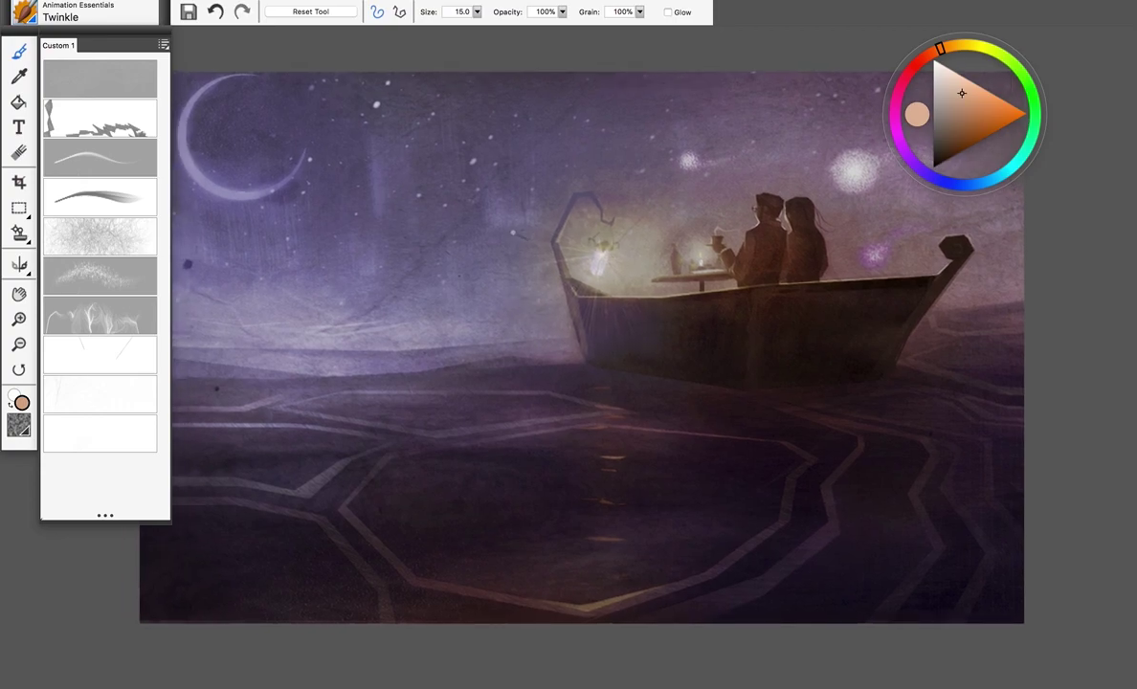
Choose the Wet brush variant and paint dark brown strokes over the sky around the couple, reducing the brush to size 144
click(102, 395)
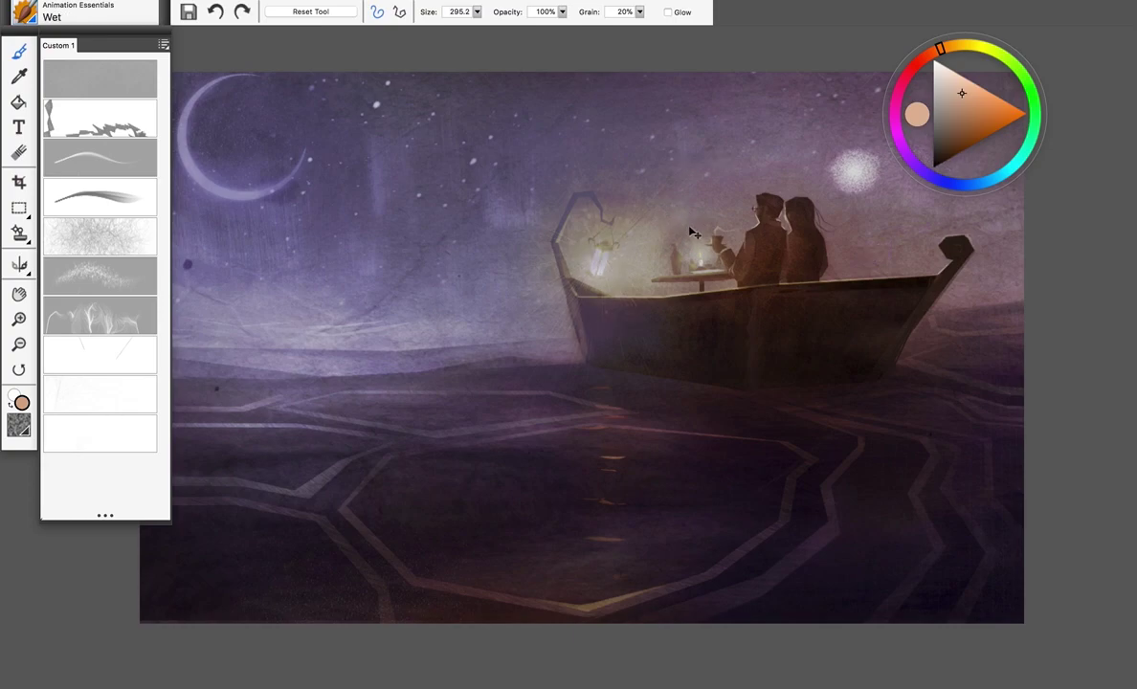
click(957, 142)
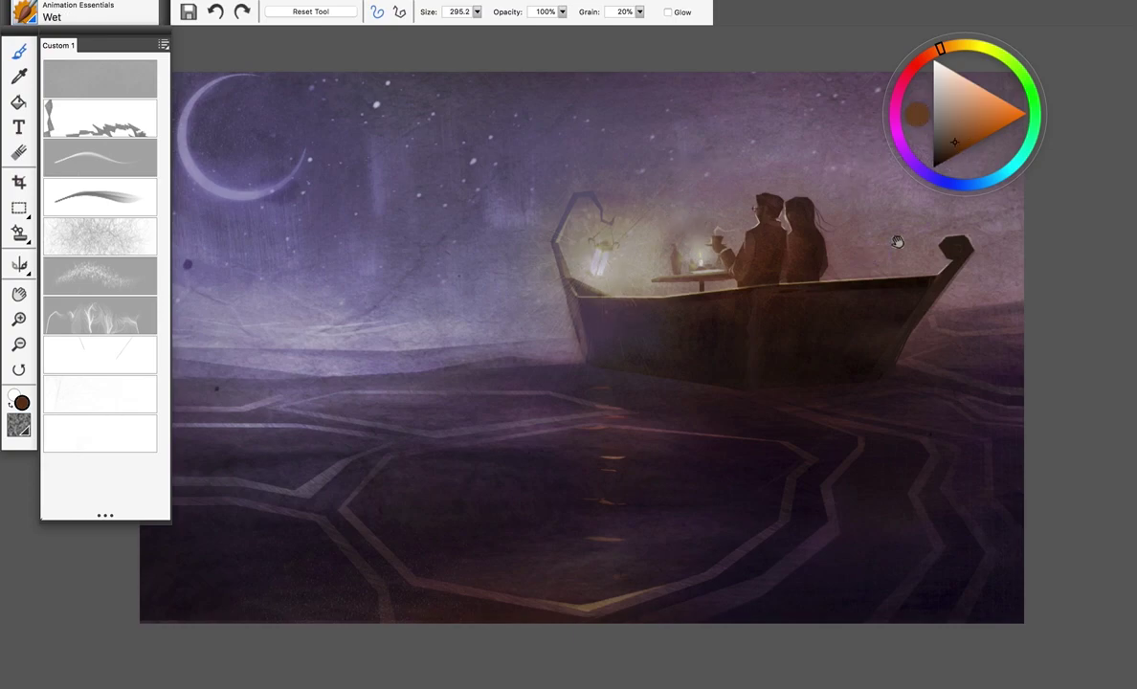
scroll(939, 127, right, 5)
click(949, 152)
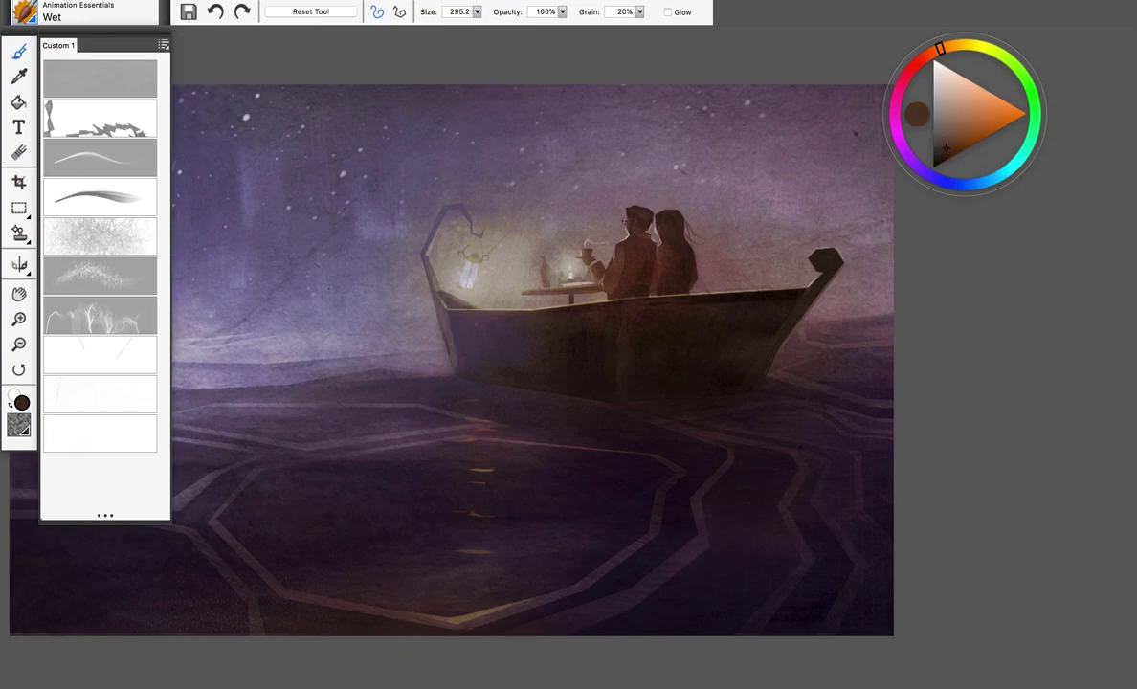
mouse_move(604, 142)
mouse_down()
mouse_move(774, 241)
mouse_move(704, 132)
mouse_move(793, 220)
mouse_up()
mouse_move(757, 107)
mouse_down()
mouse_move(771, 98)
mouse_move(737, 147)
mouse_move(750, 174)
mouse_up()
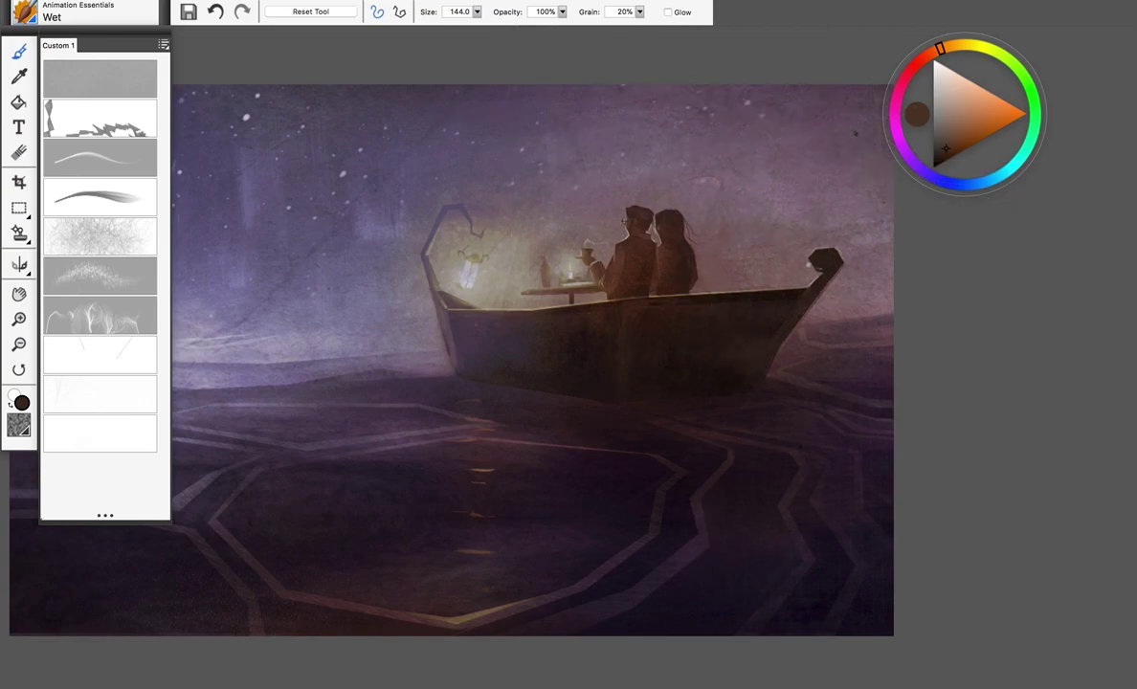
Pick a pale tan colour and streak thin wet lines across the sky with the Wet brush at size 144
drag(681, 320, 921, 303)
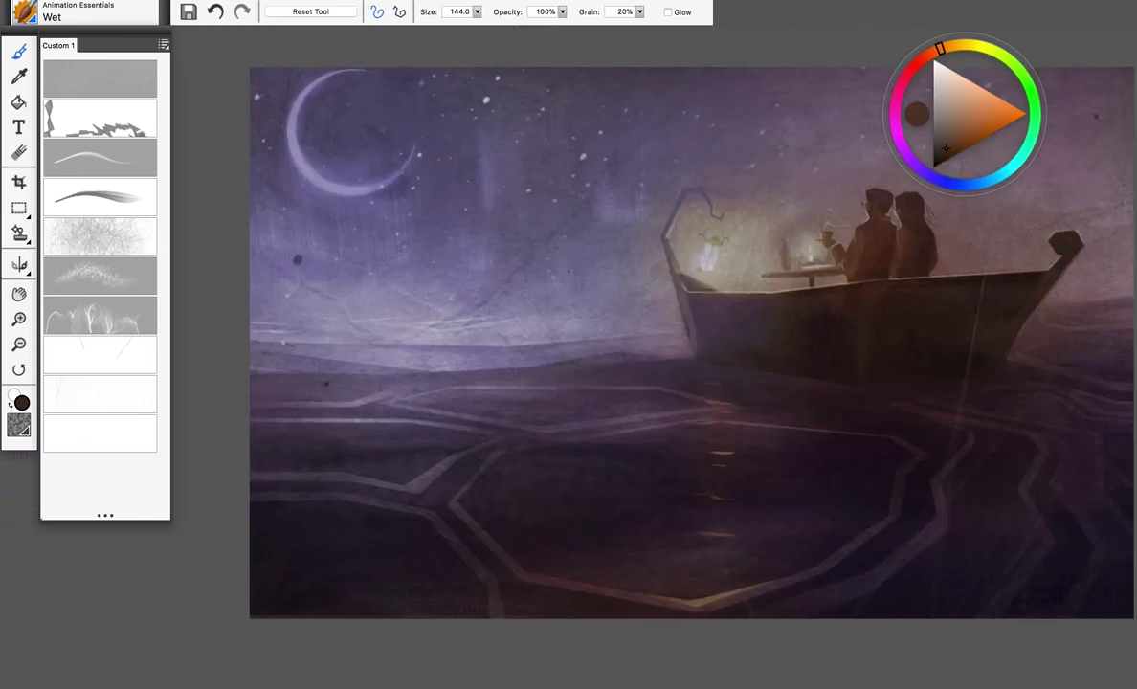
click(954, 104)
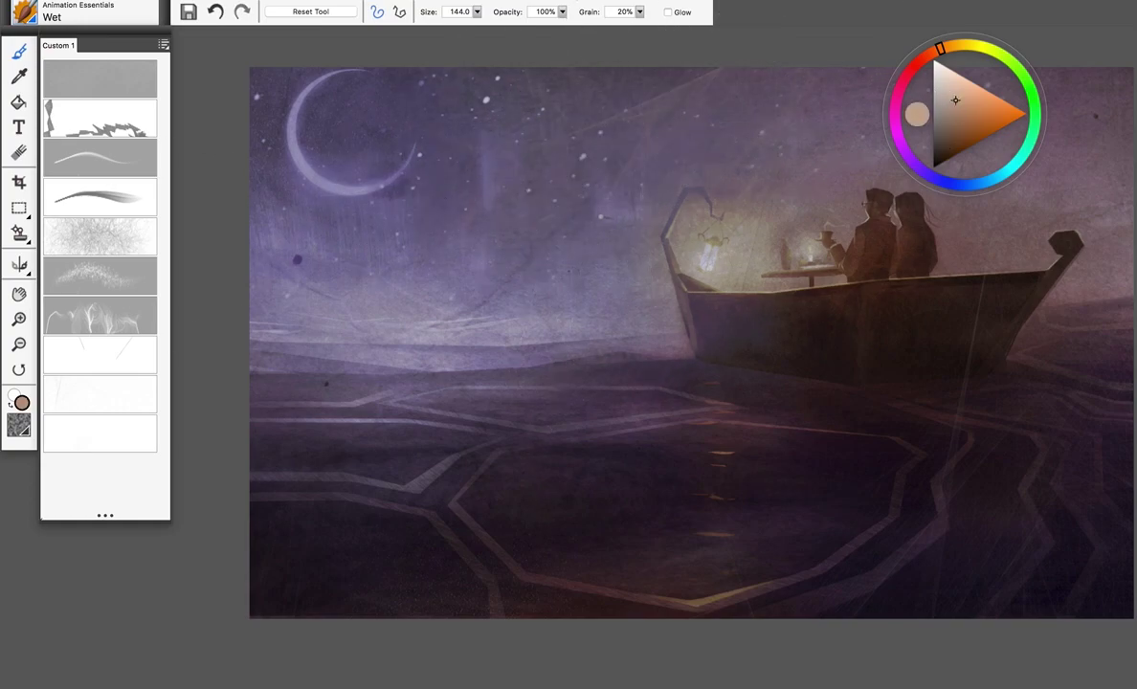
drag(508, 258, 521, 257)
drag(523, 307, 446, 303)
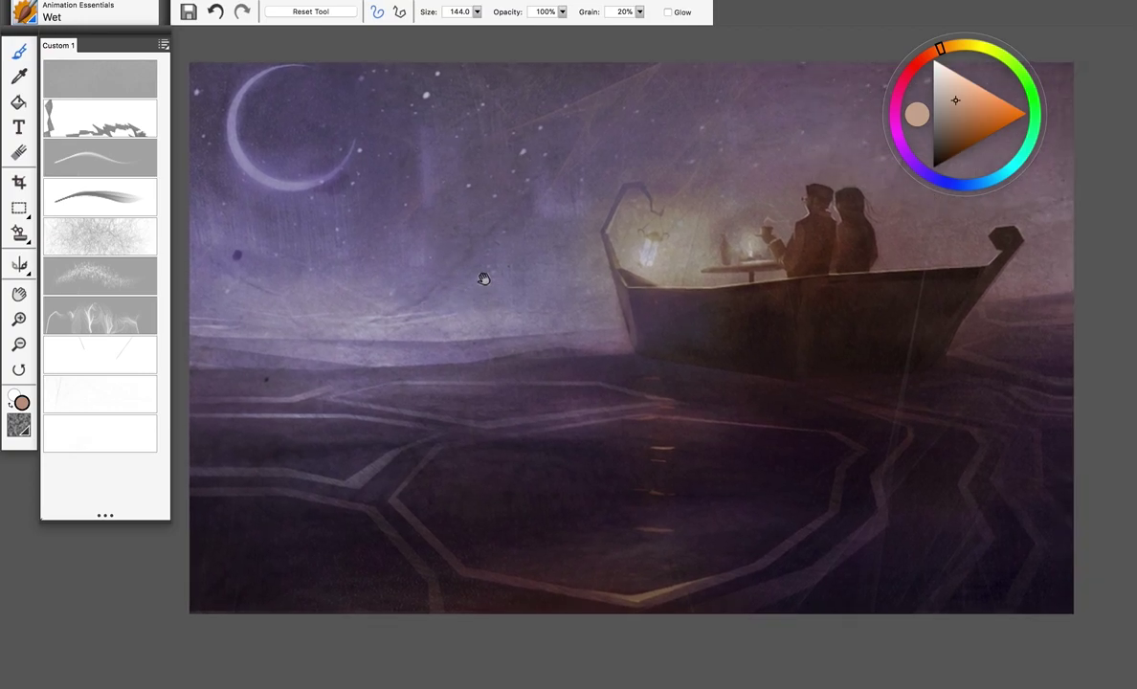
drag(483, 274, 490, 276)
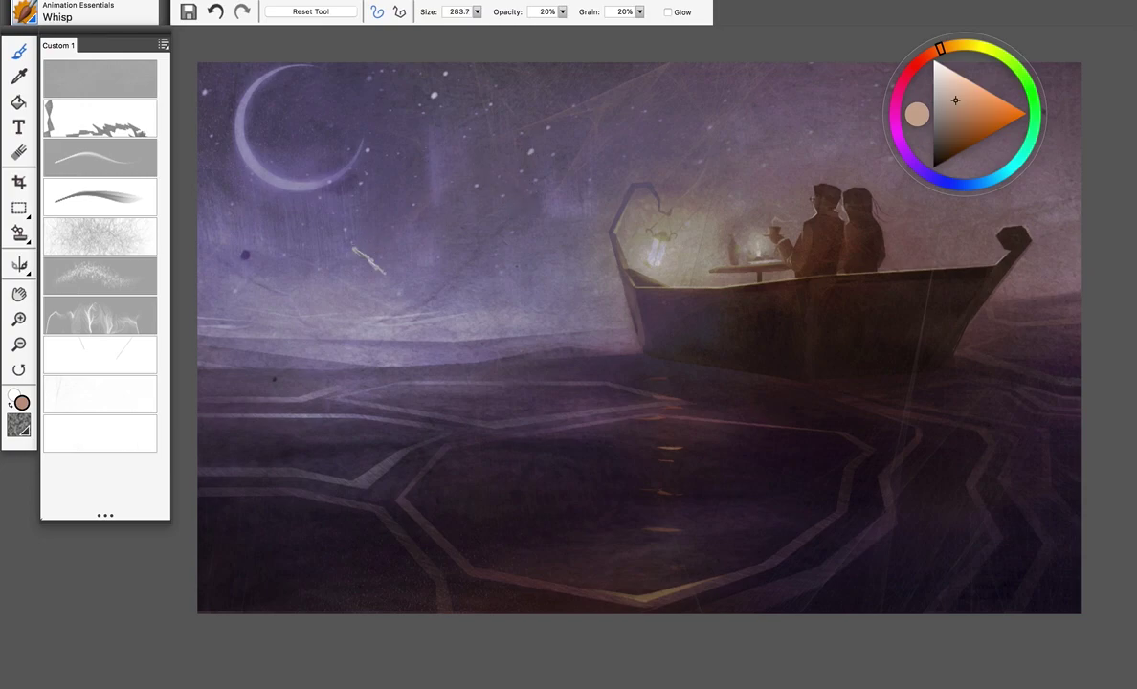
Set the Whisp brush to size 65, lighten the peach colour and sweep wispy strokes across the sky from the moon past the couple
drag(425, 205, 473, 231)
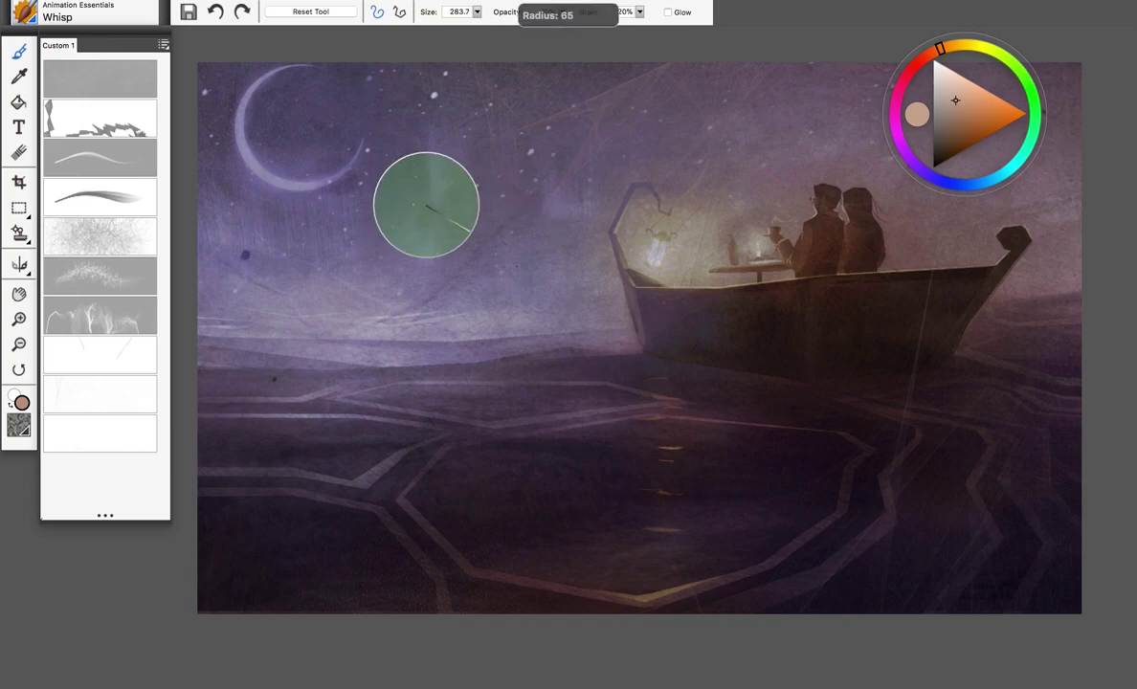
click(958, 93)
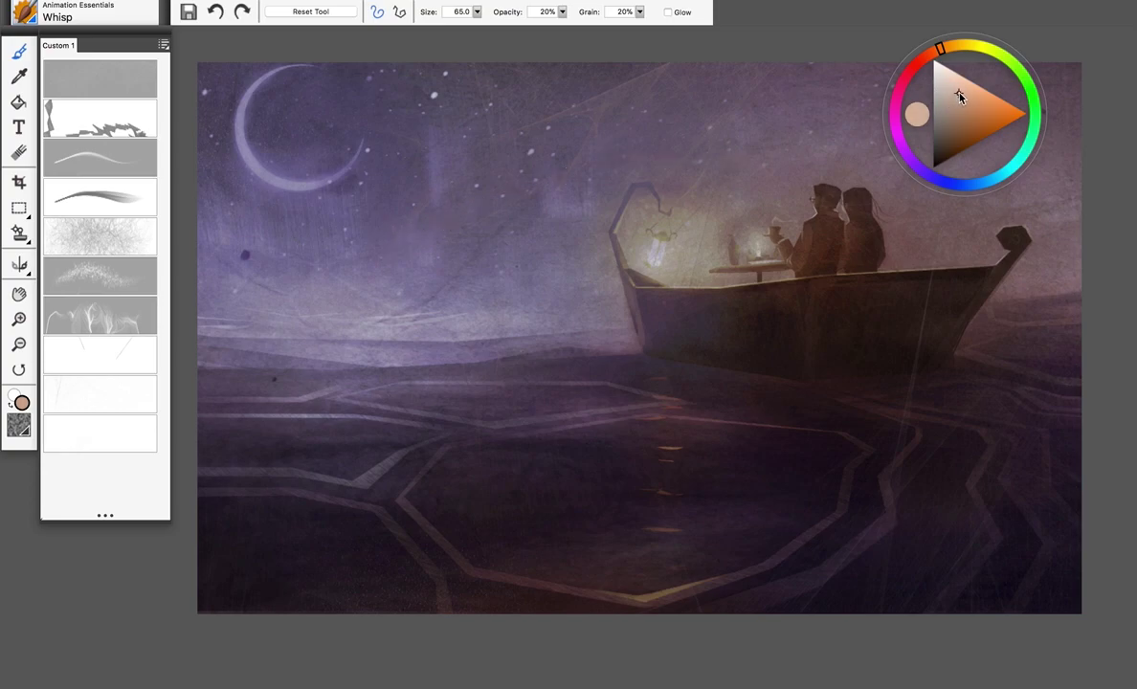
click(116, 157)
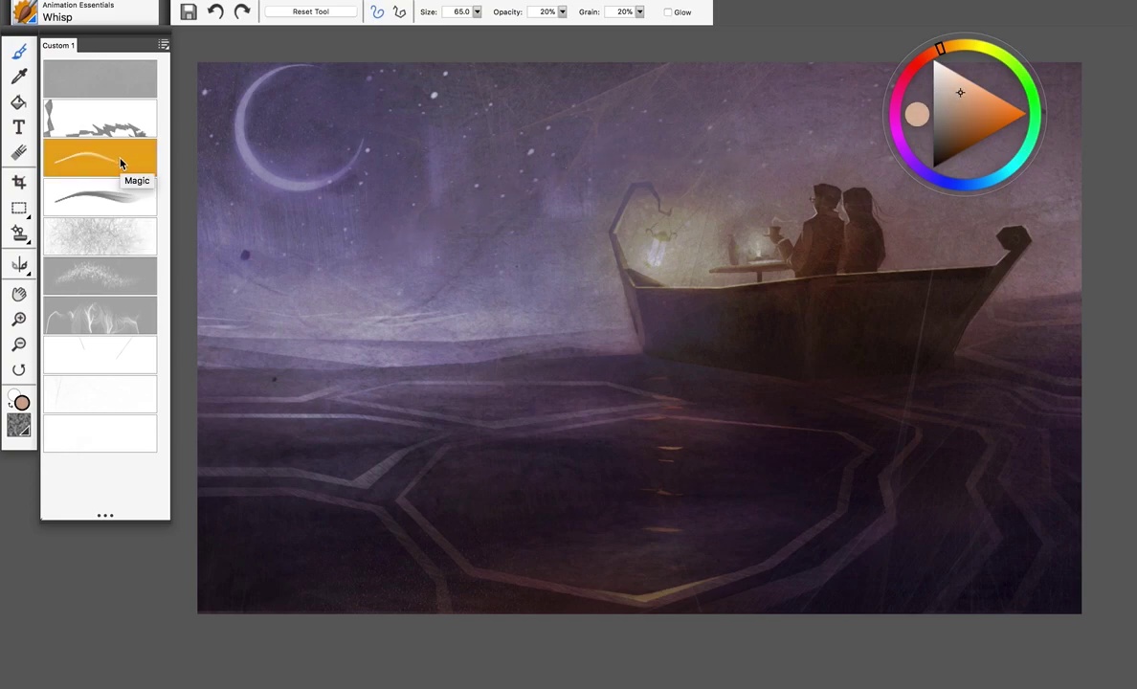
mouse_move(473, 193)
mouse_down()
mouse_move(618, 121)
mouse_move(852, 137)
mouse_up()
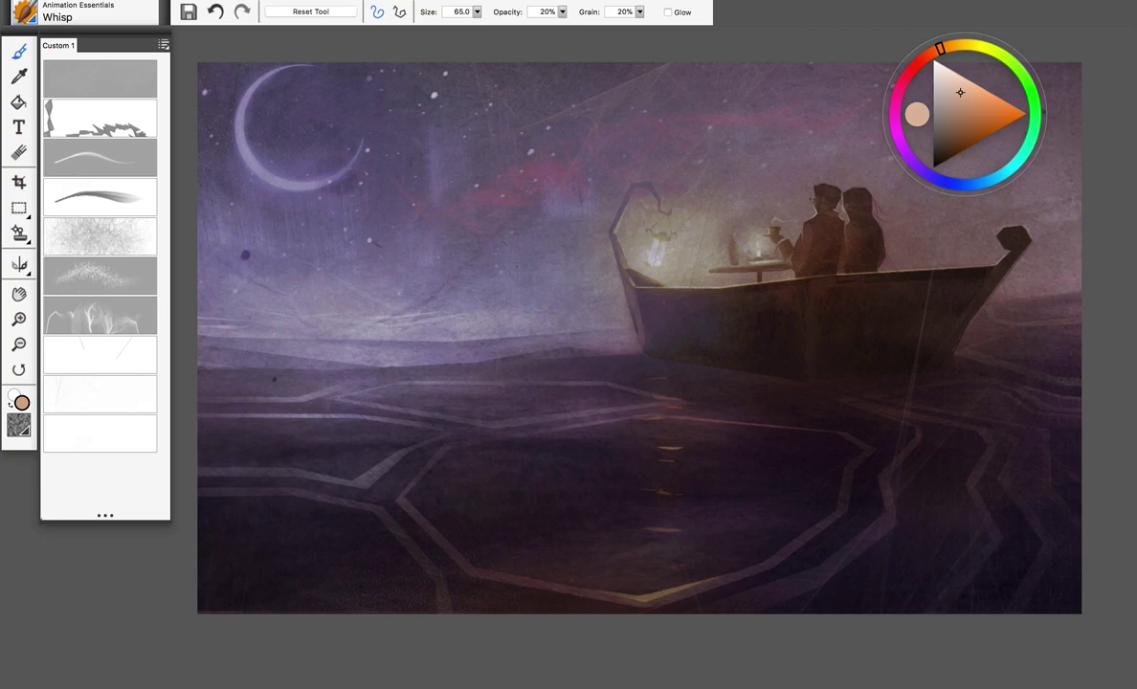
drag(397, 204, 862, 139)
Sweep Whisp brush strokes at 20% opacity along the boat's hull and the water just below it
drag(648, 184, 502, 155)
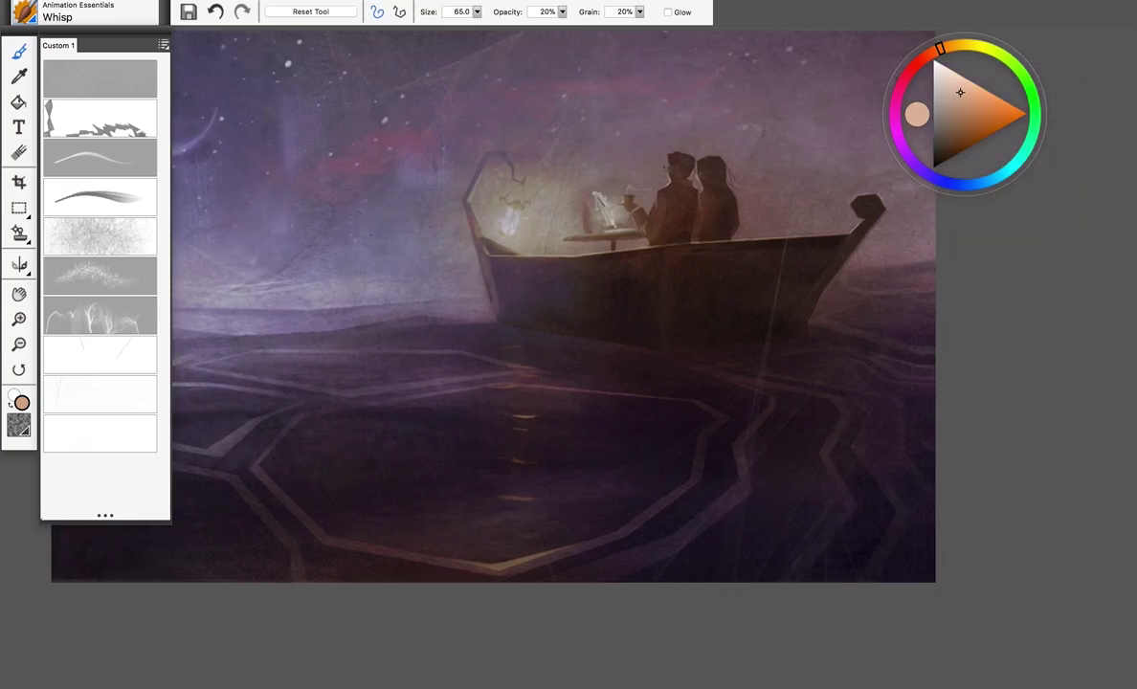
drag(885, 311, 484, 337)
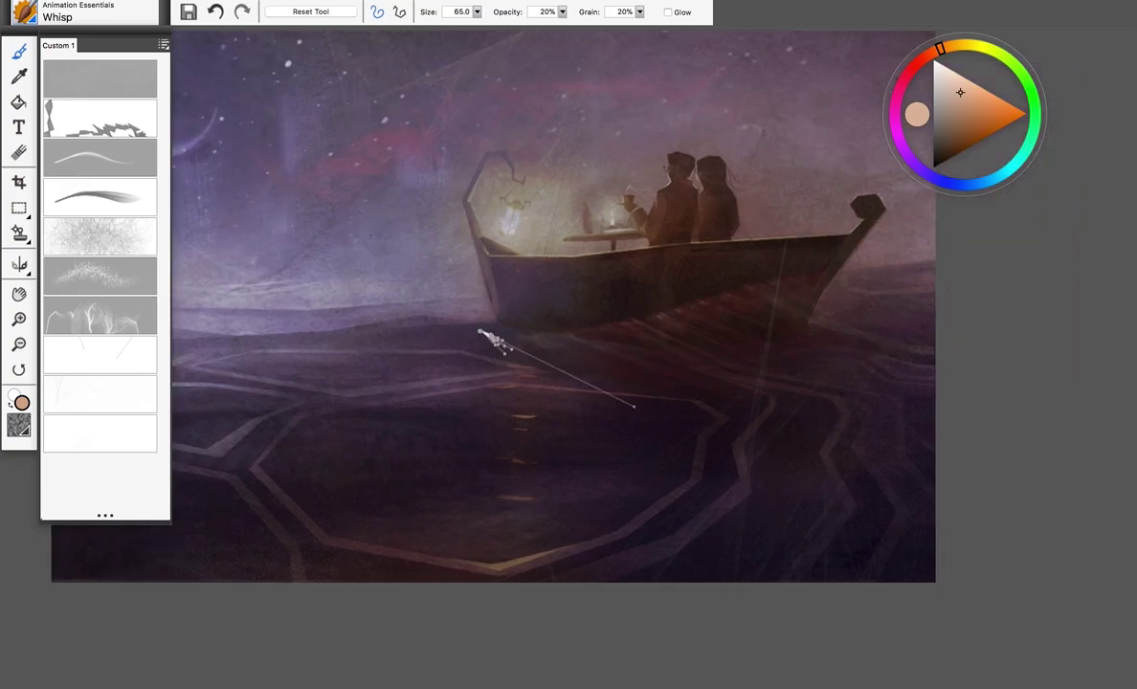
drag(853, 311, 515, 299)
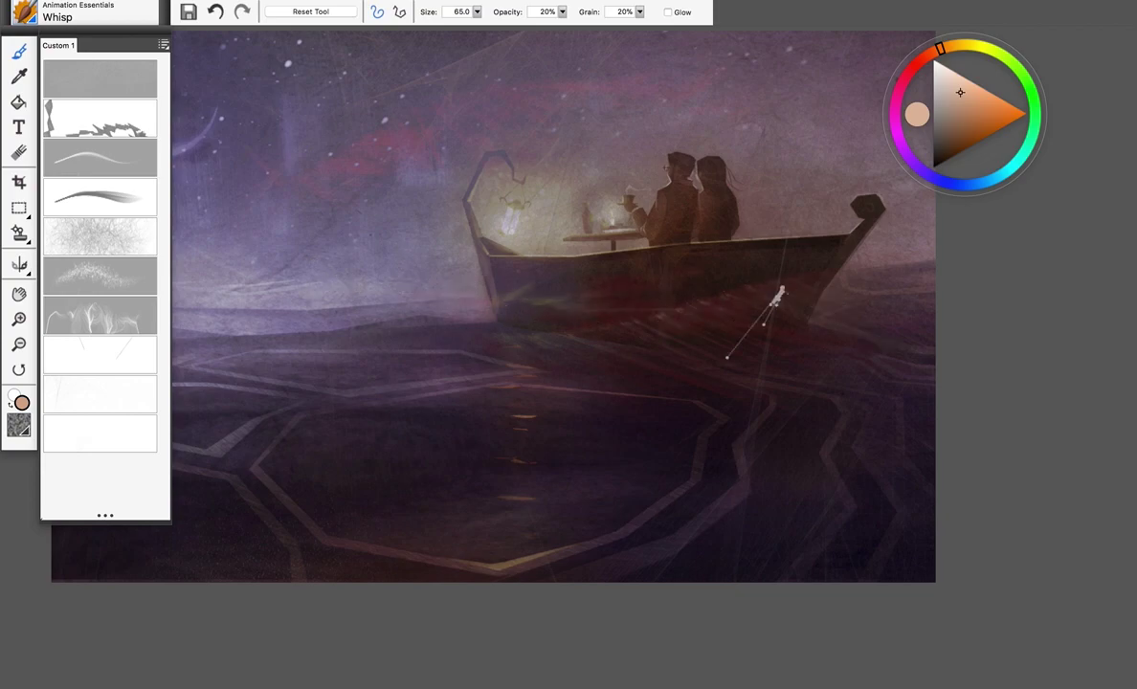
drag(780, 293, 505, 323)
drag(943, 315, 460, 362)
Extend the Whisp brush strokes over the rippled water in the foreground below the boat
drag(460, 450, 925, 512)
drag(859, 502, 606, 534)
drag(629, 466, 770, 508)
drag(737, 309, 707, 309)
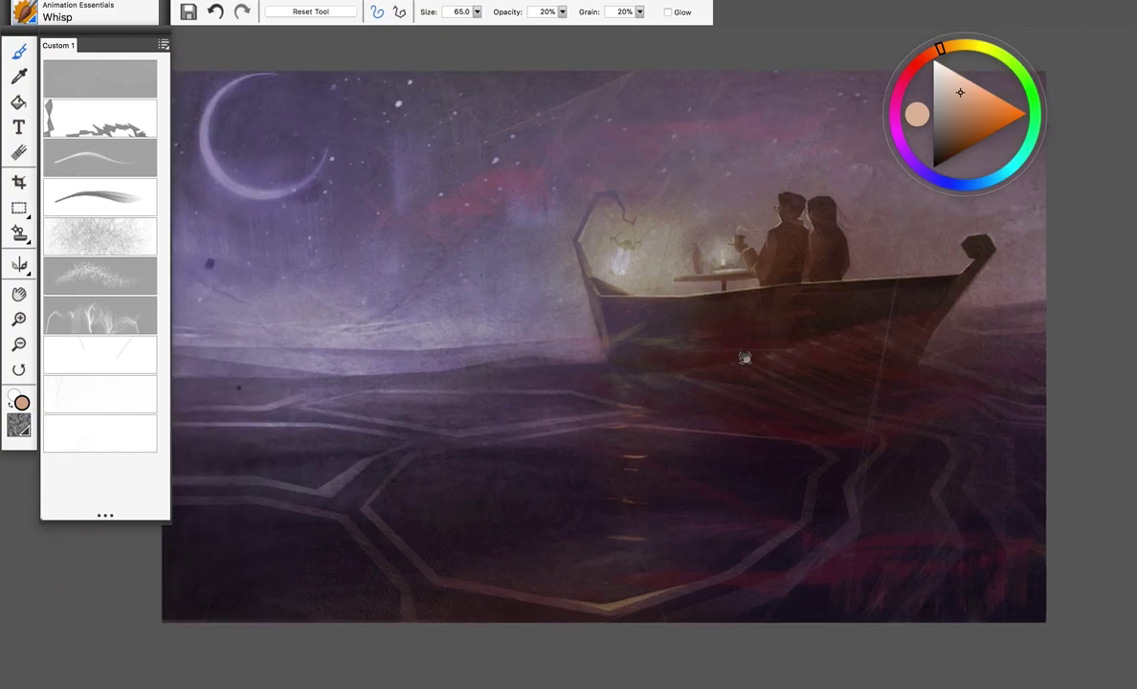
drag(744, 360, 768, 367)
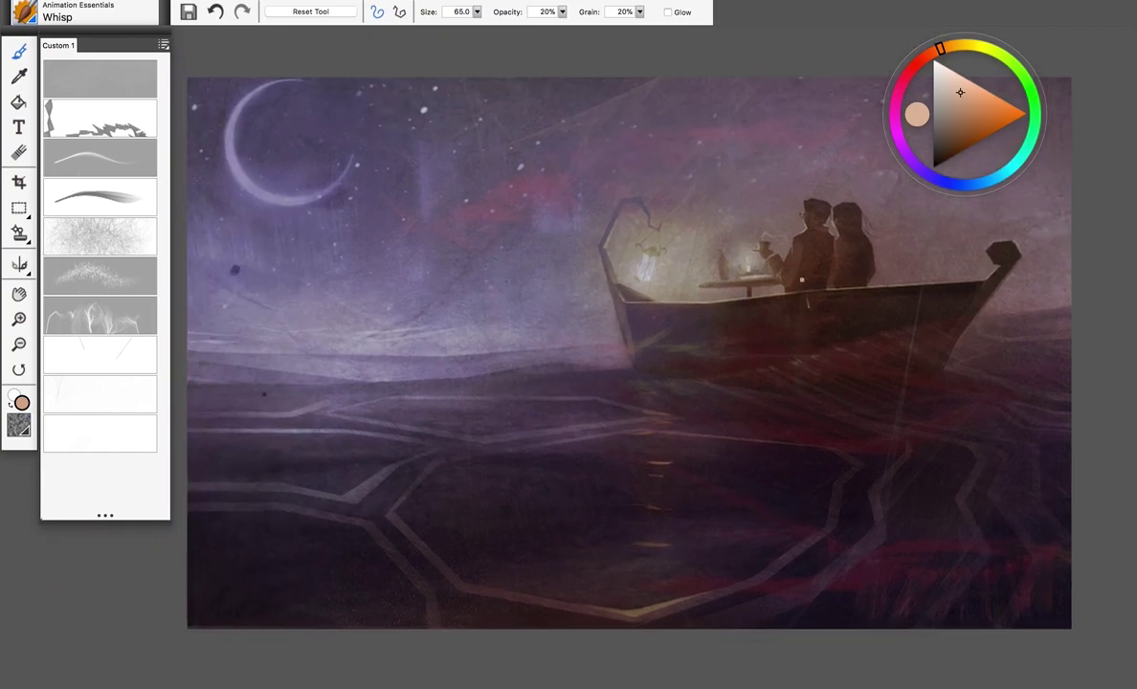